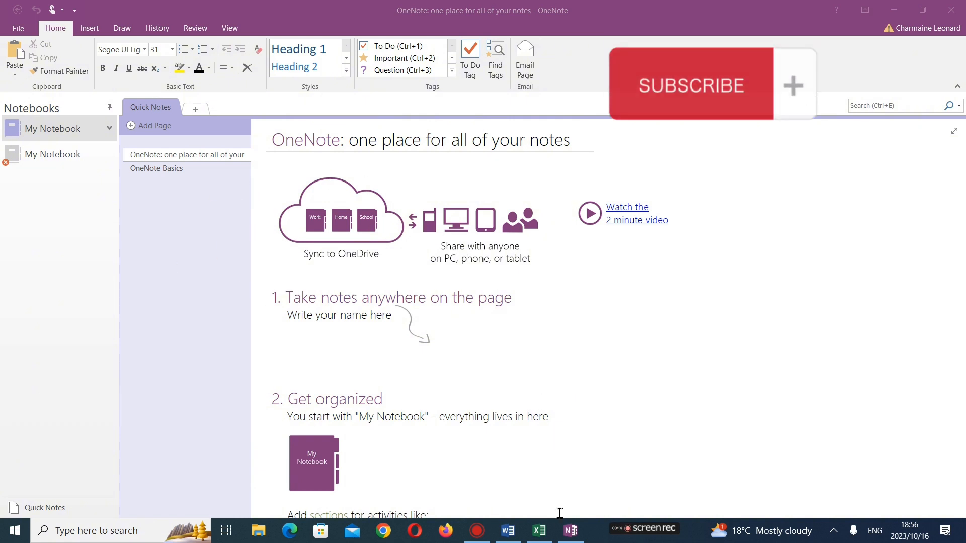
# Switch between OneNote and the Excel workbook to read the Question 6 notebook instructions
pyautogui.moveTo(538, 531)
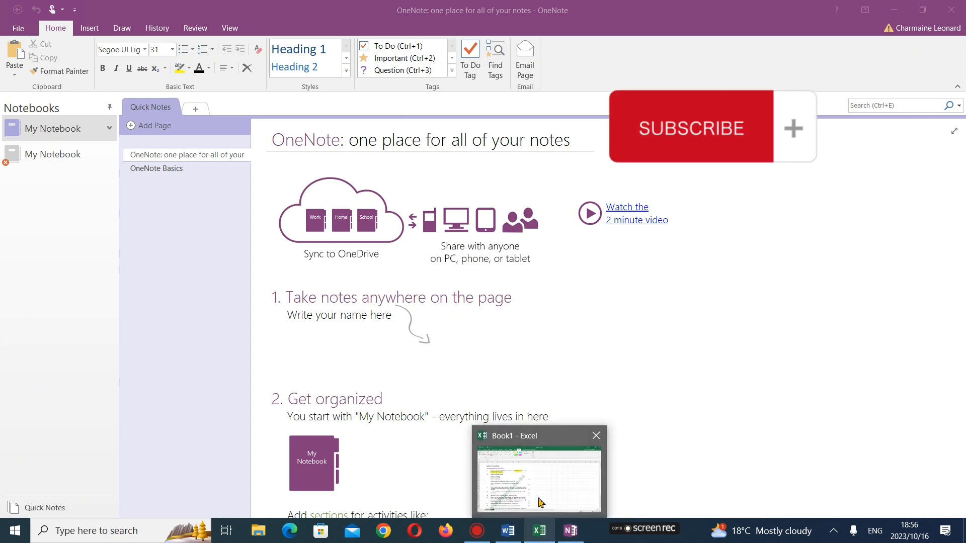
pyautogui.click(541, 500)
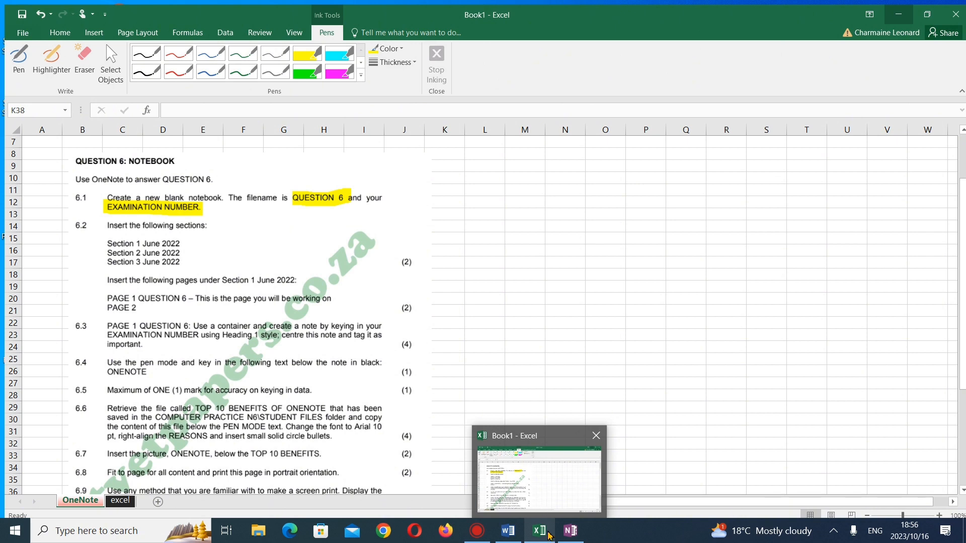
pyautogui.click(570, 531)
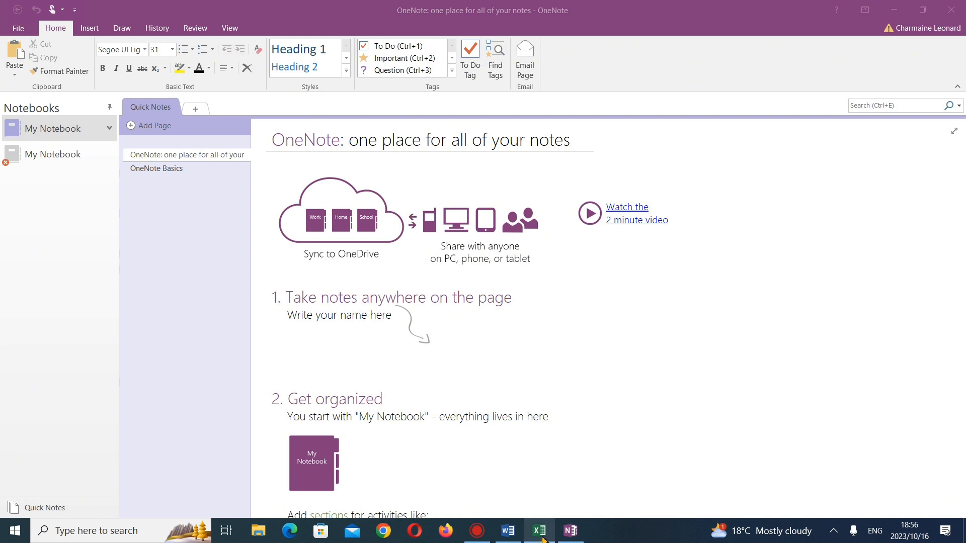
pyautogui.moveTo(541, 534)
pyautogui.click(536, 467)
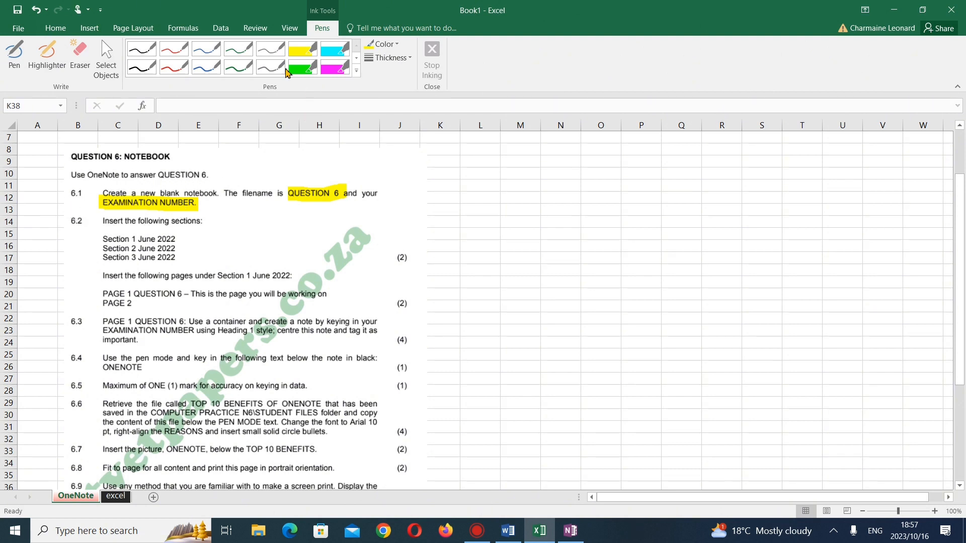
pyautogui.click(255, 28)
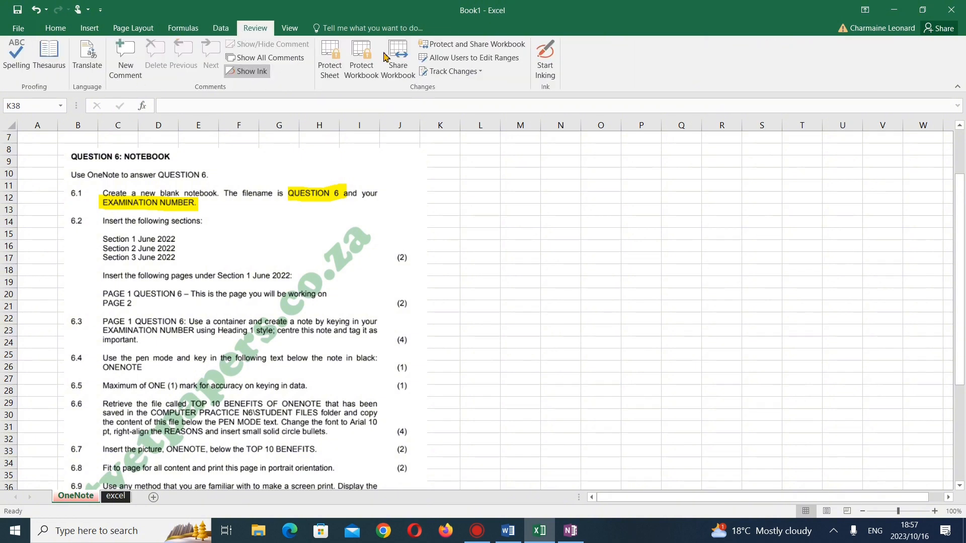
pyautogui.click(546, 69)
pyautogui.click(47, 58)
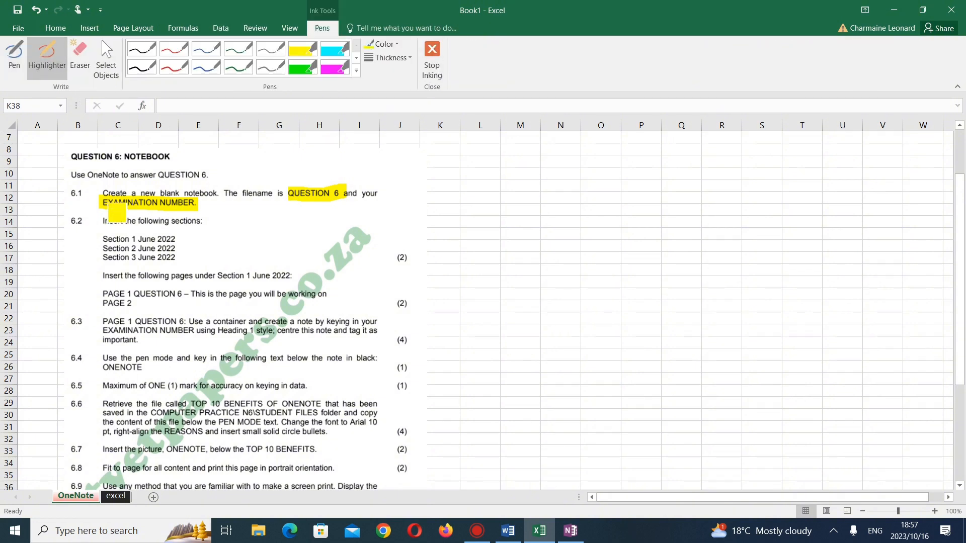
pyautogui.click(147, 235)
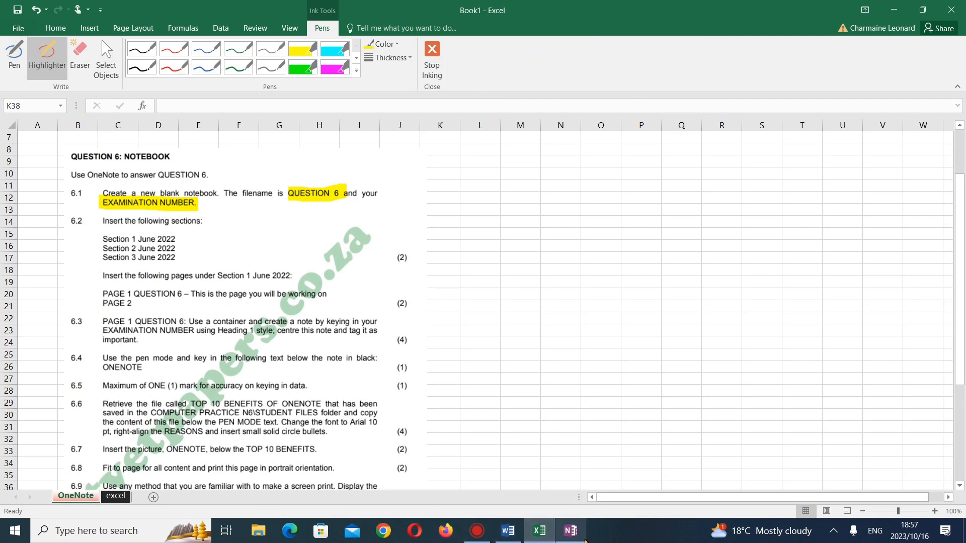
# Switch to OneNote and try to create a new notebook named "Question 6(12345)" on the personal OneDrive
pyautogui.moveTo(570, 531)
pyautogui.click(497, 431)
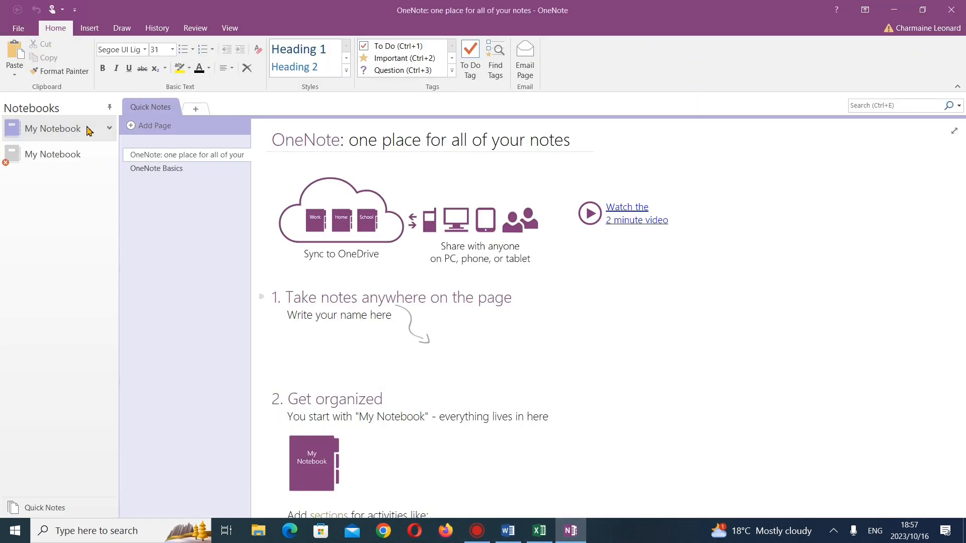
pyautogui.click(21, 29)
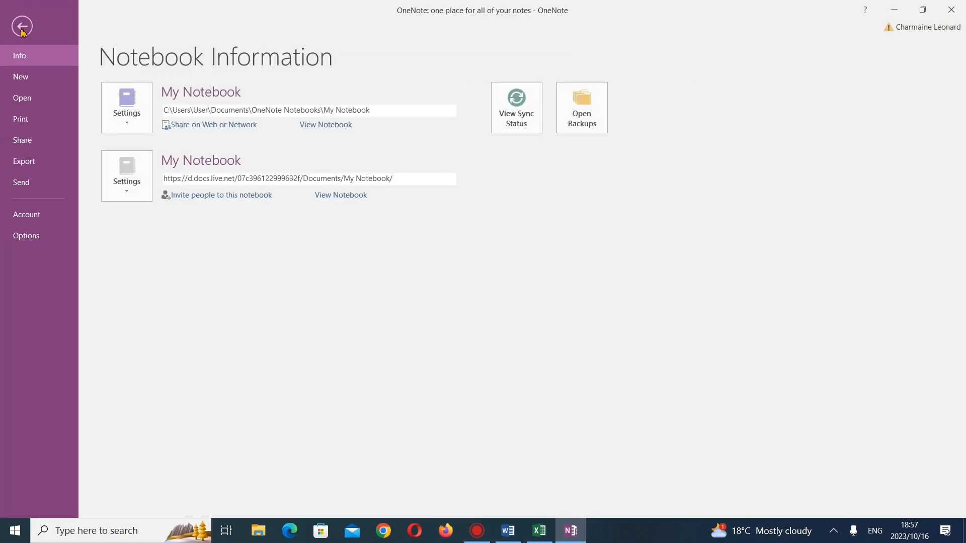
pyautogui.click(31, 80)
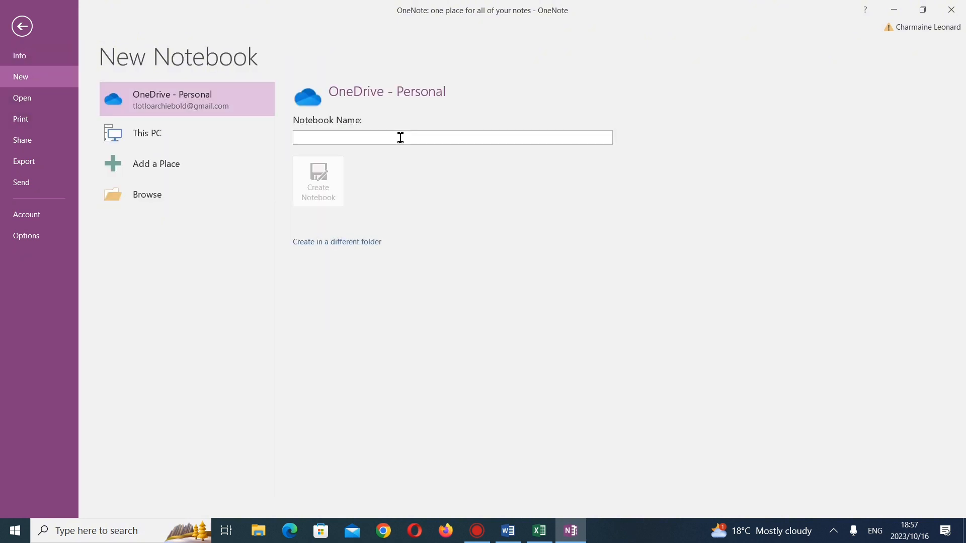
pyautogui.write('q')
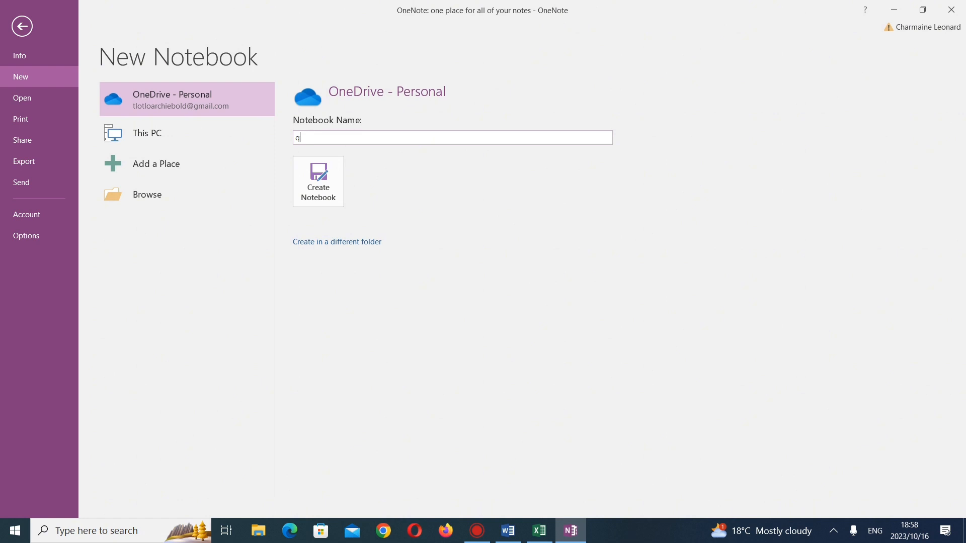
pyautogui.press('BackSpace')
pyautogui.write('Q')
pyautogui.click(319, 182)
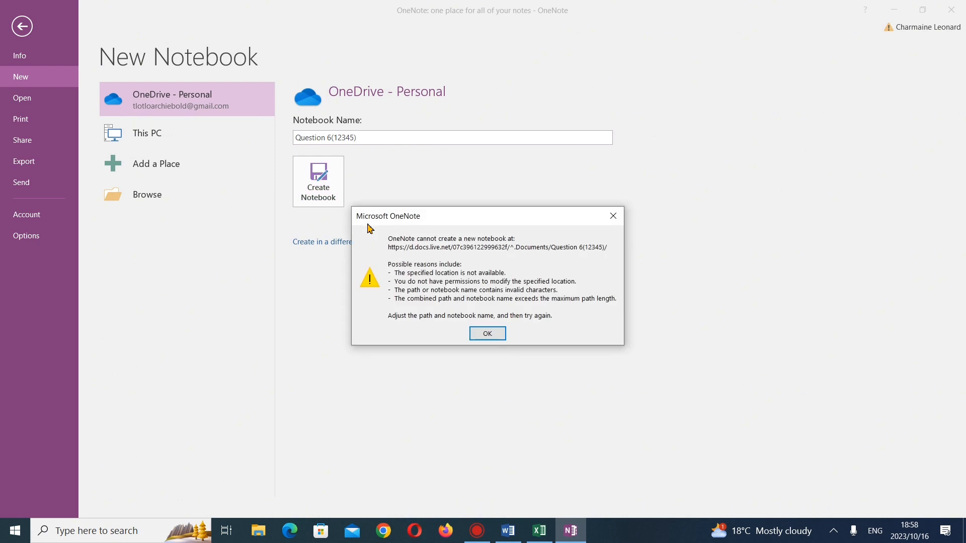
pyautogui.click(486, 333)
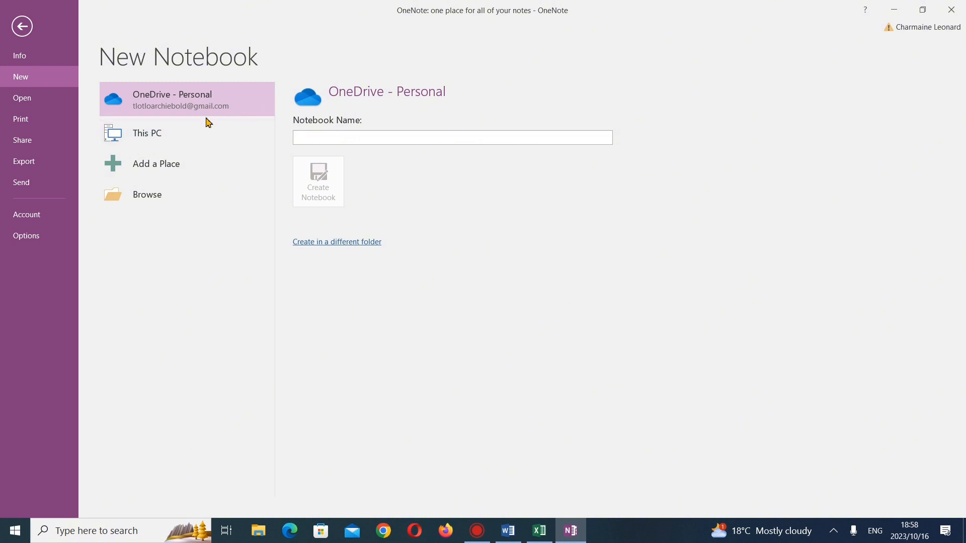
# Create a new notebook named "Question 6(12345)" stored on This PC
pyautogui.click(142, 143)
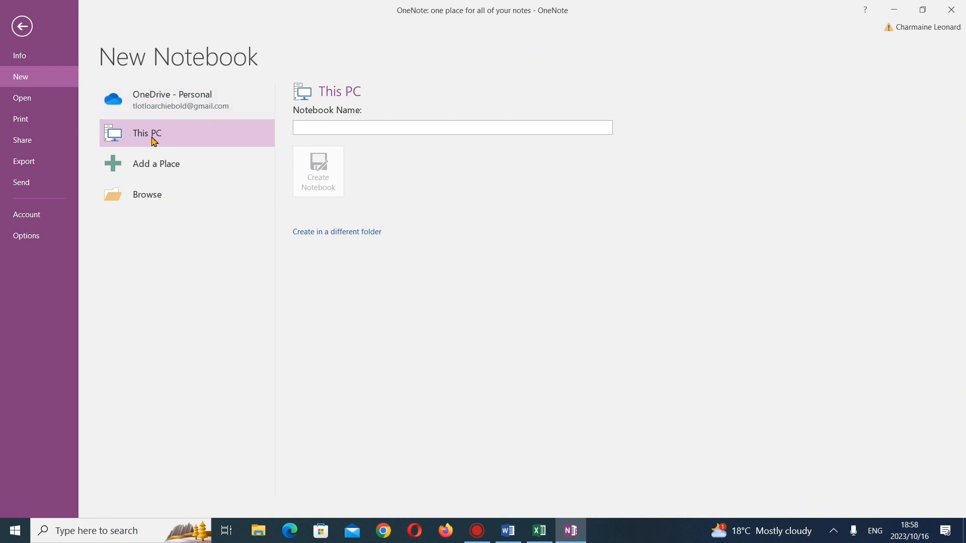
pyautogui.click(376, 132)
pyautogui.write('q')
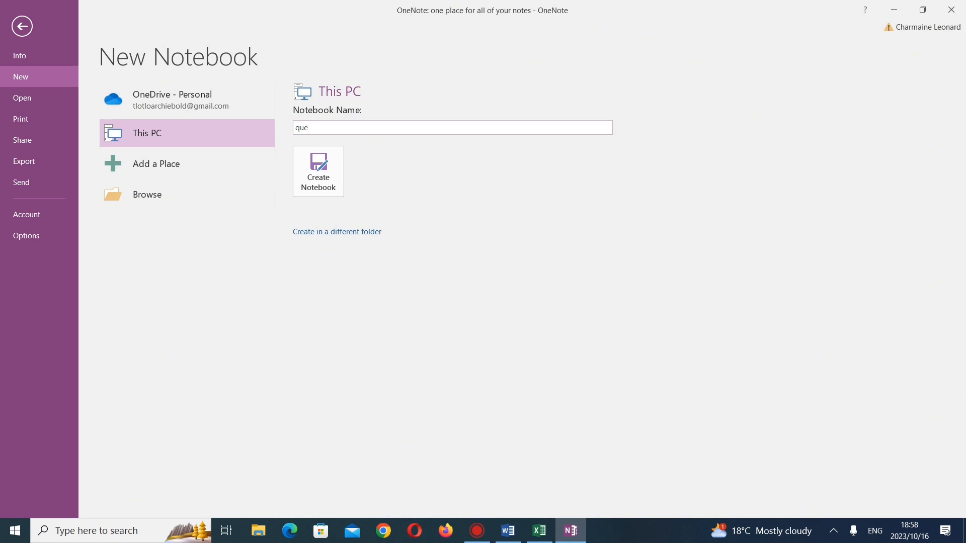
pyautogui.press('BackSpace')
pyautogui.write('Question 6(12345')
pyautogui.click(342, 174)
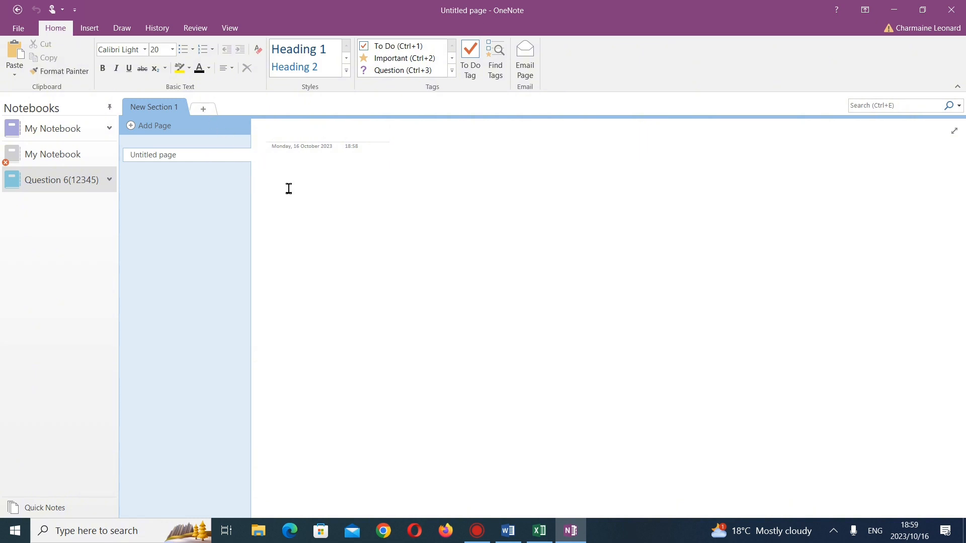
# Read question 6.2 in the Excel workbook and add two more sections to the new notebook in OneNote
pyautogui.moveTo(552, 538)
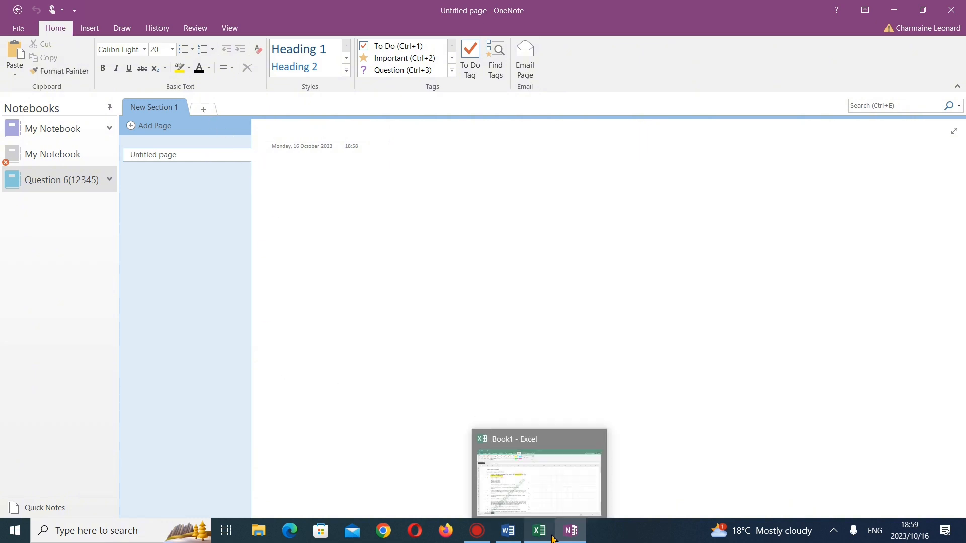
pyautogui.click(546, 468)
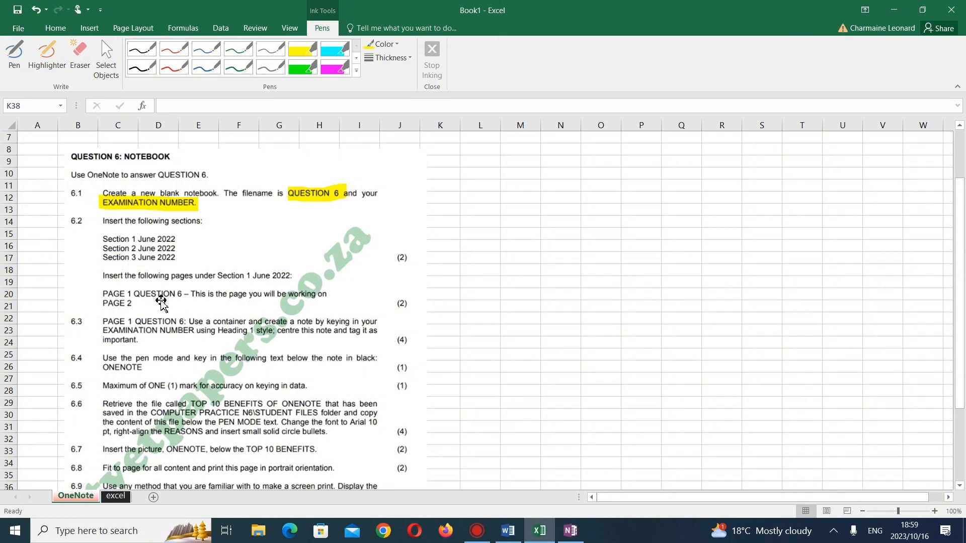
pyautogui.click(563, 540)
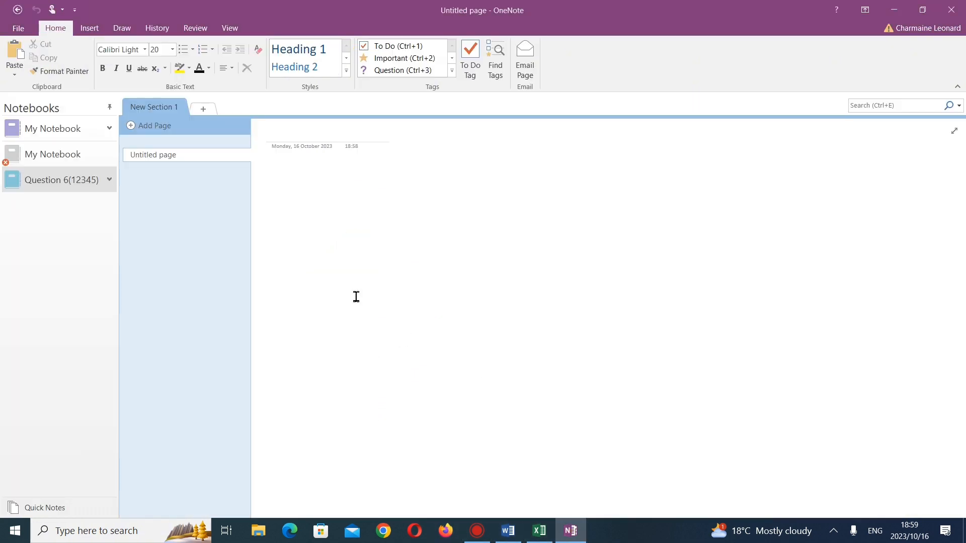
pyautogui.click(207, 111)
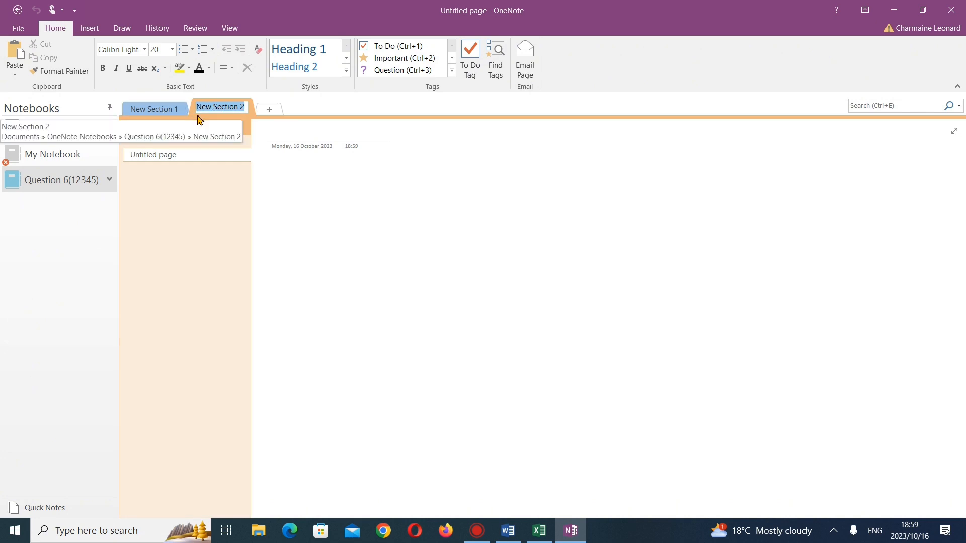
pyautogui.click(267, 113)
# Rename the notebook's first section as "Section 1 June 2022"
pyautogui.click(181, 114)
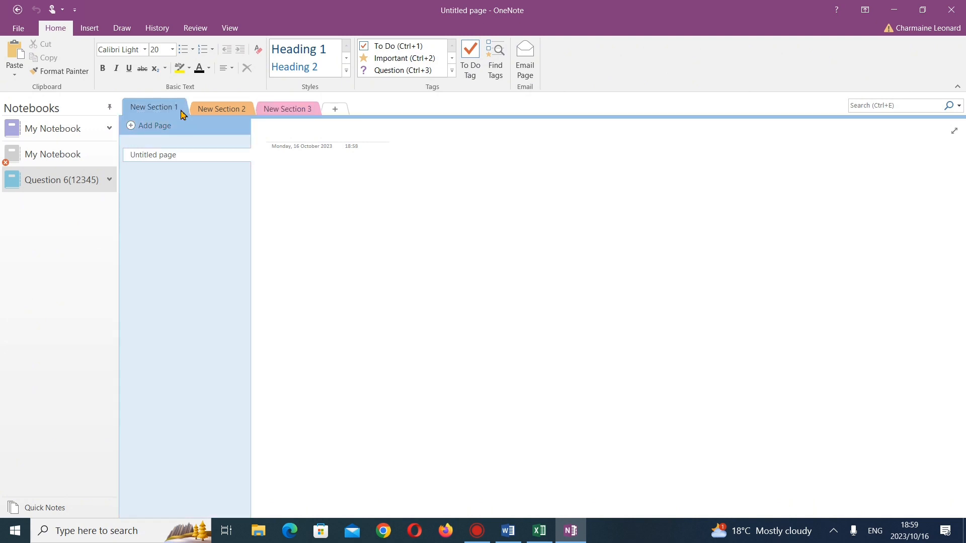
pyautogui.rightClick(174, 105)
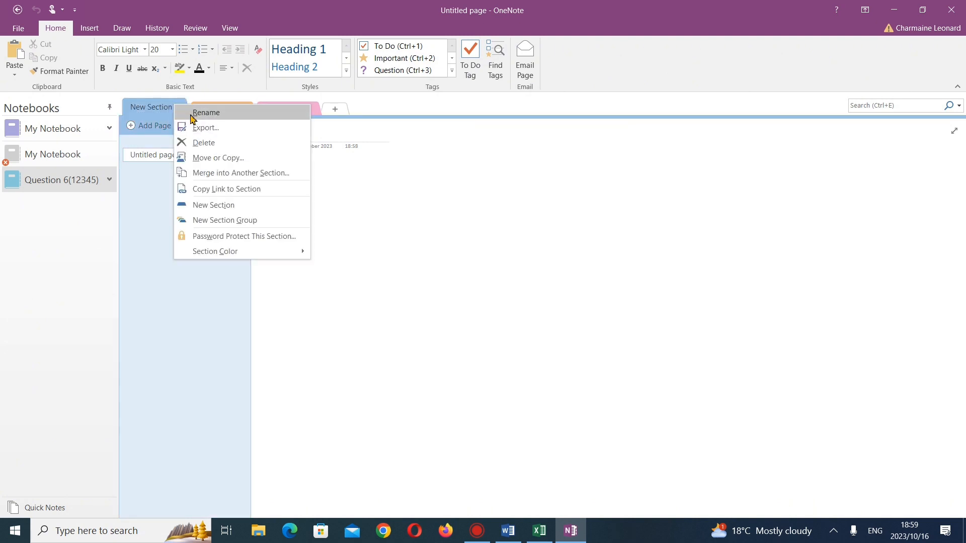
pyautogui.click(206, 113)
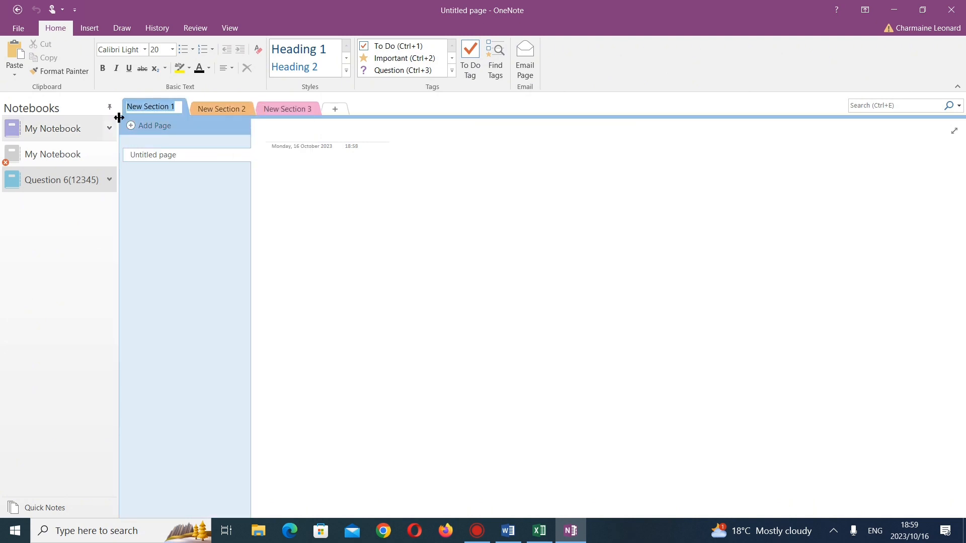
pyautogui.click(151, 105)
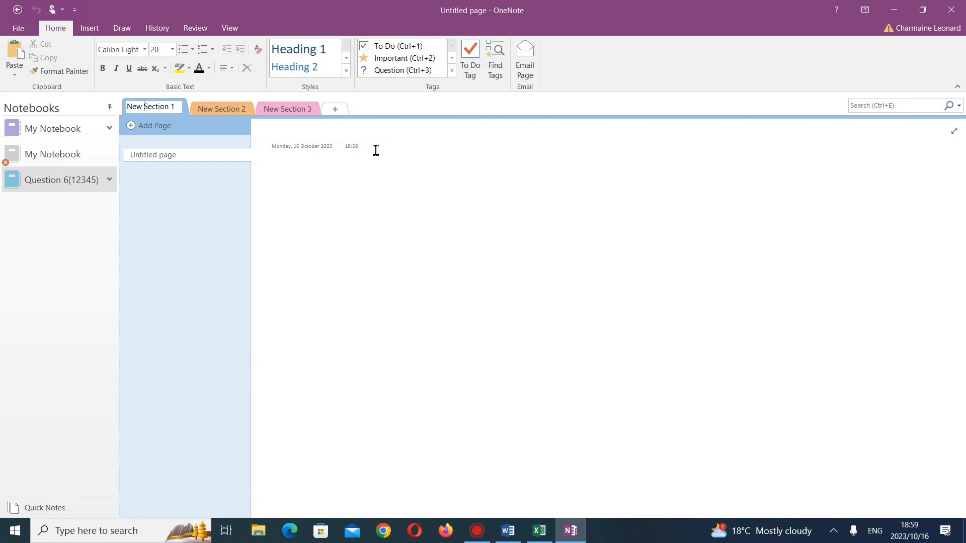
pyautogui.press('BackSpace')
pyautogui.press('BackSpace')
pyautogui.press('BackSpace')
pyautogui.press('BackSpace')
pyautogui.write('2022')
# Rename the second section as "Section 2 June 2022"
pyautogui.rightClick(238, 109)
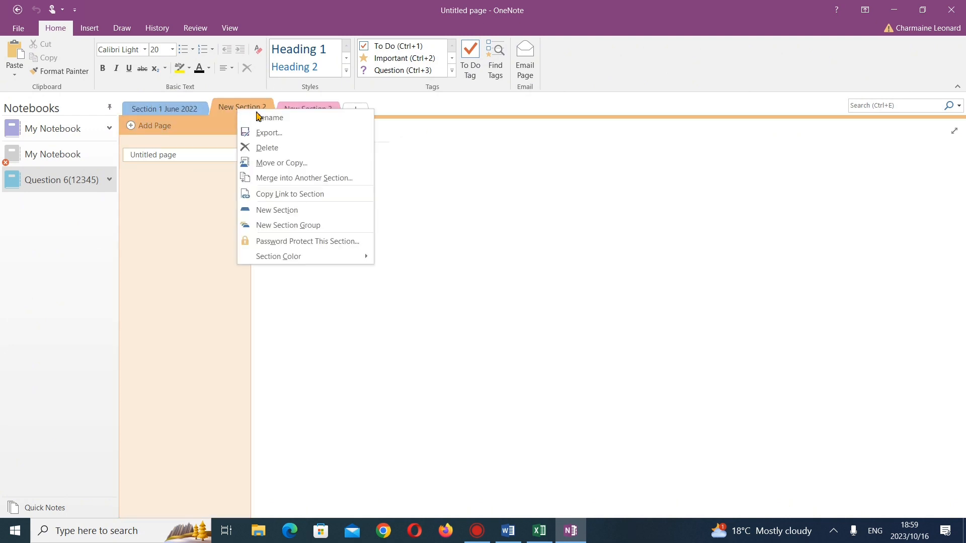
pyautogui.click(258, 117)
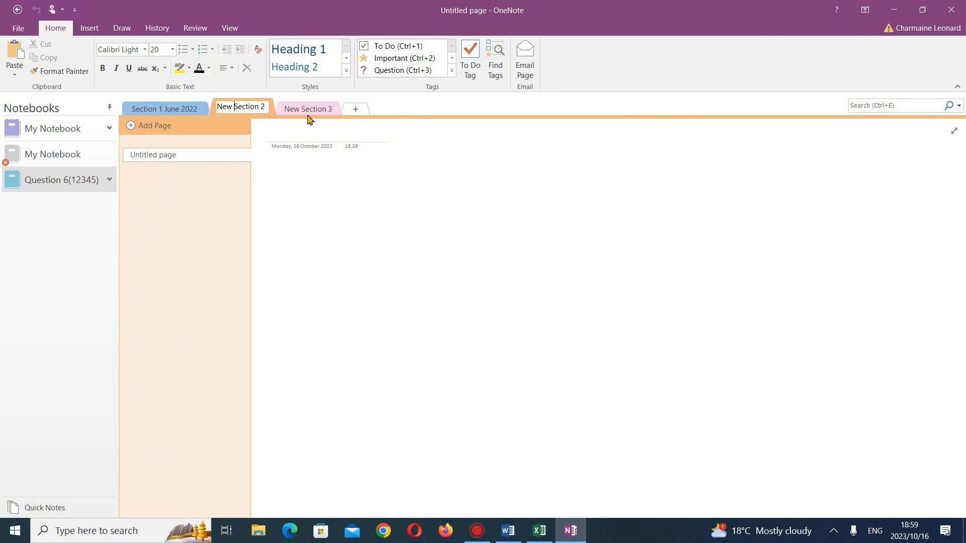
pyautogui.press('BackSpace')
pyautogui.press('BackSpace')
pyautogui.press('BackSpace')
pyautogui.write('2022')
# Rename the third section as "Section 3 june 2022"
pyautogui.click(285, 110)
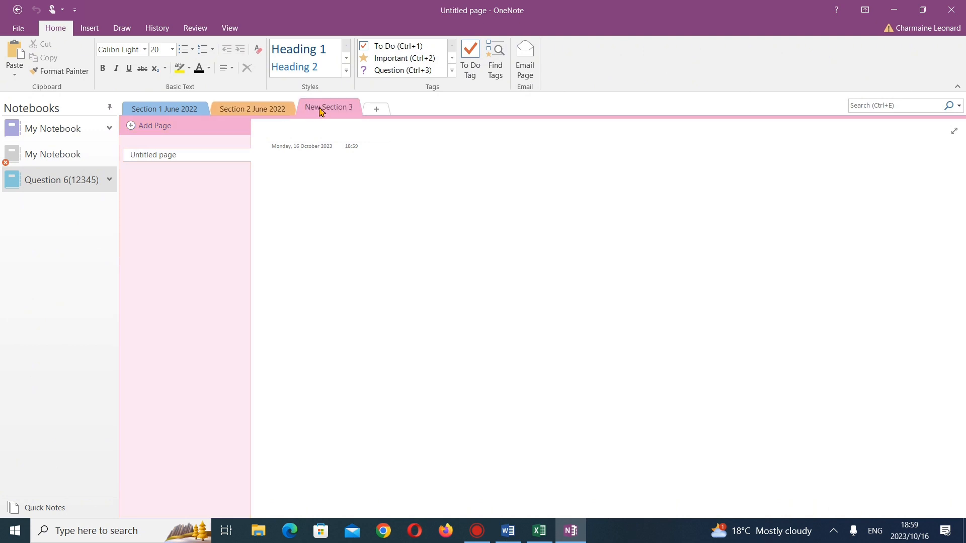
pyautogui.rightClick(325, 108)
pyautogui.click(347, 119)
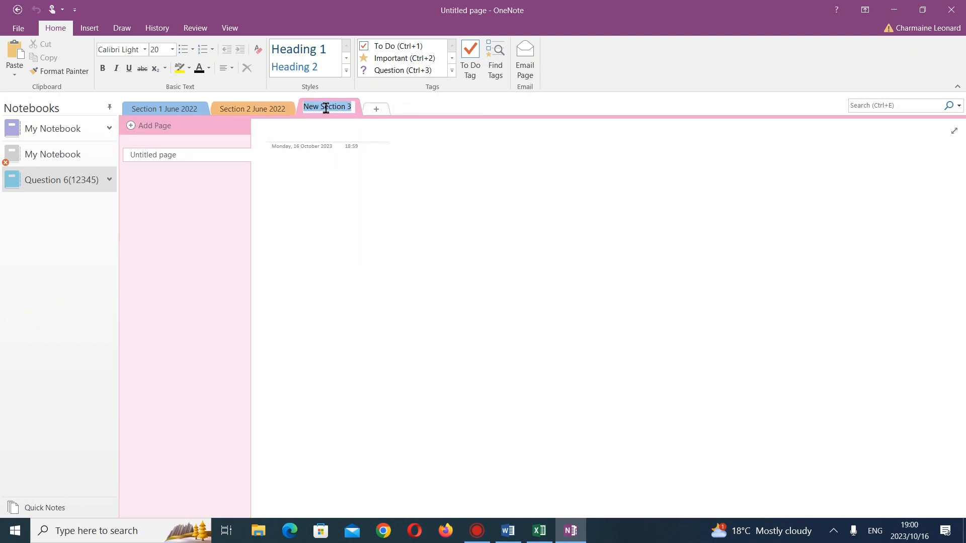
pyautogui.click(326, 108)
pyautogui.press('BackSpace')
pyautogui.press('BackSpace')
pyautogui.press('BackSpace')
pyautogui.press('BackSpace')
pyautogui.write('june 2022')
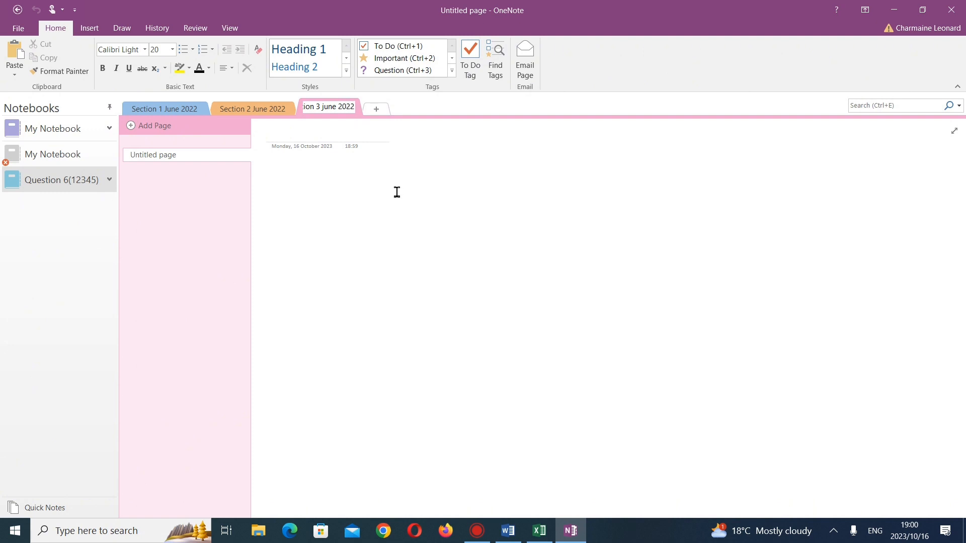
pyautogui.press('Return')
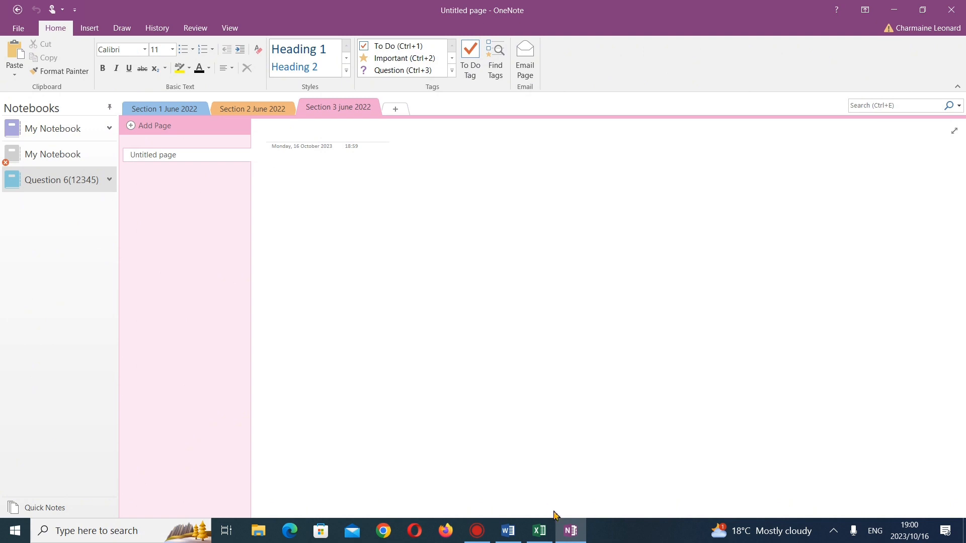
# In the Excel workbook, highlight 6.1, 6.2, "Section 1 June 2022:" and "This is the page you will be working on" in yellow, then return to OneNote
pyautogui.click(539, 531)
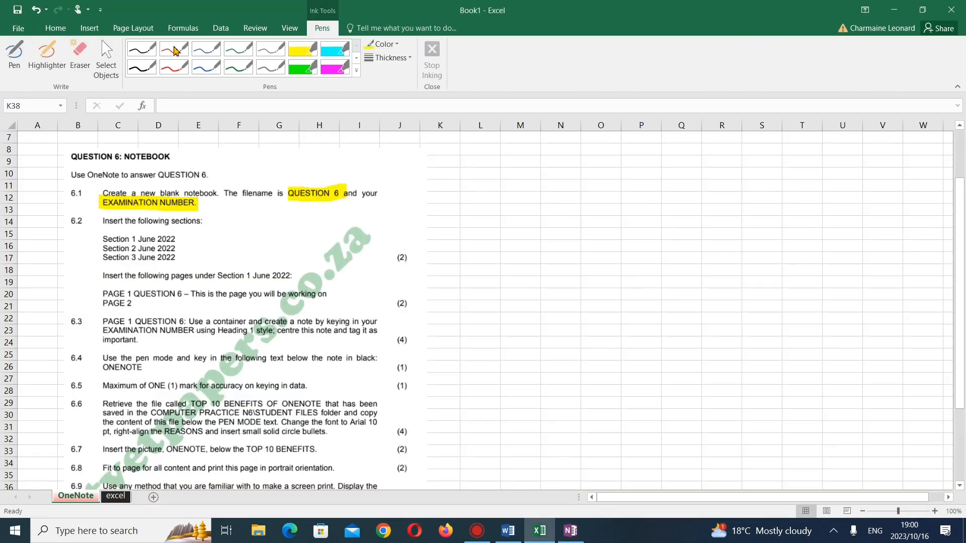
pyautogui.click(47, 56)
pyautogui.moveTo(74, 222)
pyautogui.mouseDown()
pyautogui.moveTo(90, 225)
pyautogui.moveTo(76, 196)
pyautogui.moveTo(87, 197)
pyautogui.mouseUp()
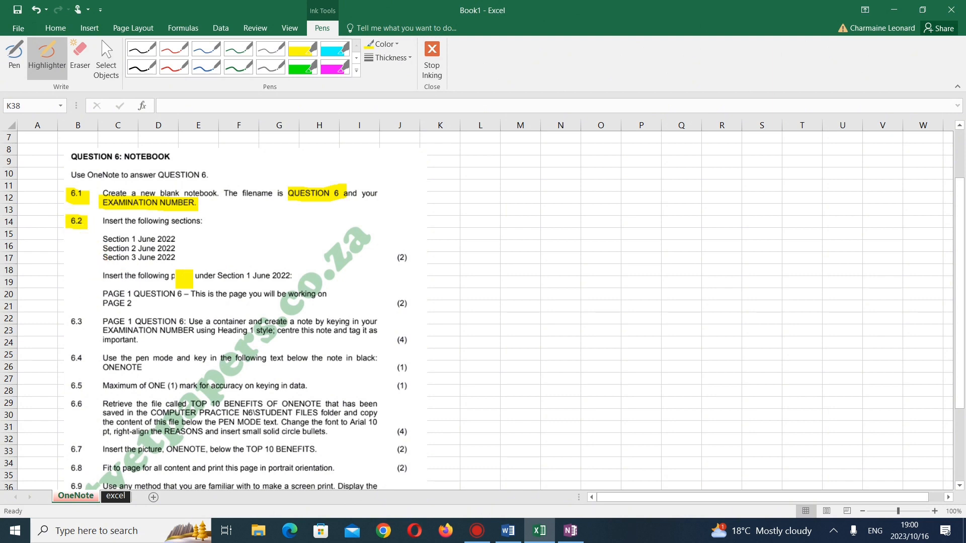
pyautogui.moveTo(217, 277); pyautogui.dragTo(297, 277)
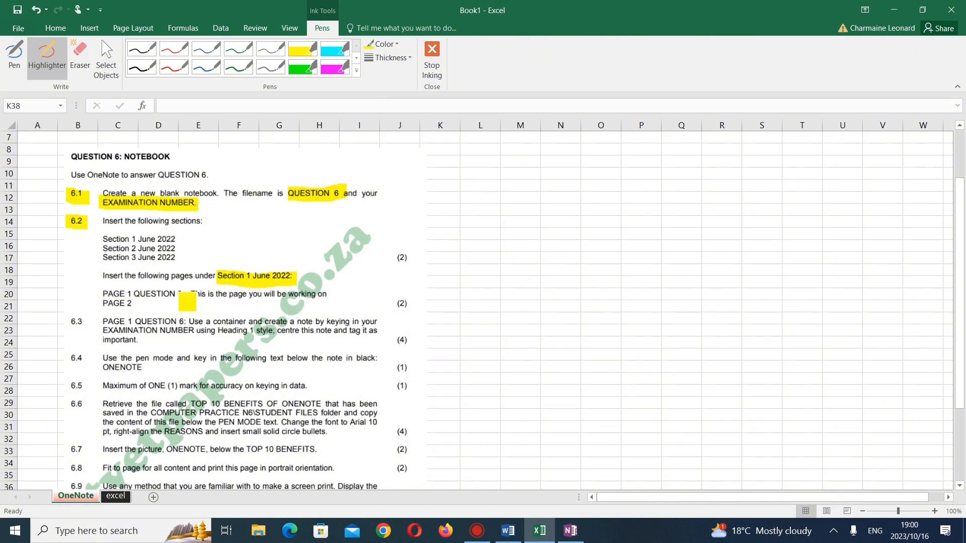
pyautogui.moveTo(195, 296); pyautogui.dragTo(350, 297)
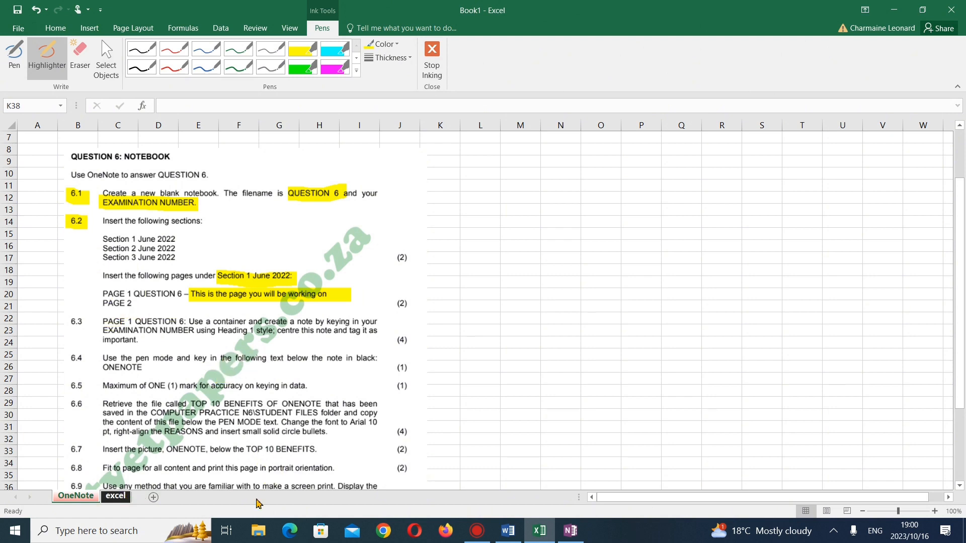
pyautogui.click(562, 539)
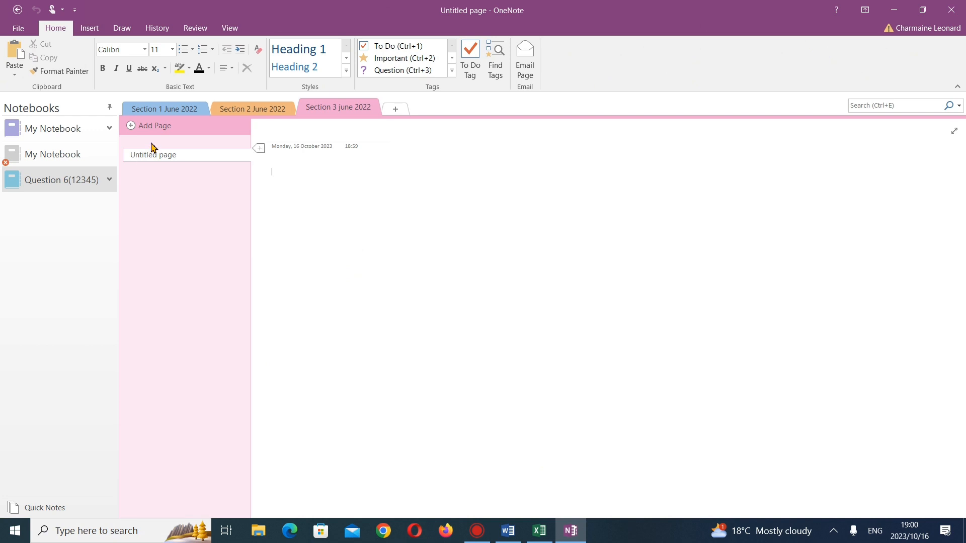
# Add a second page to the Section 1 June 2022 section
pyautogui.click(161, 110)
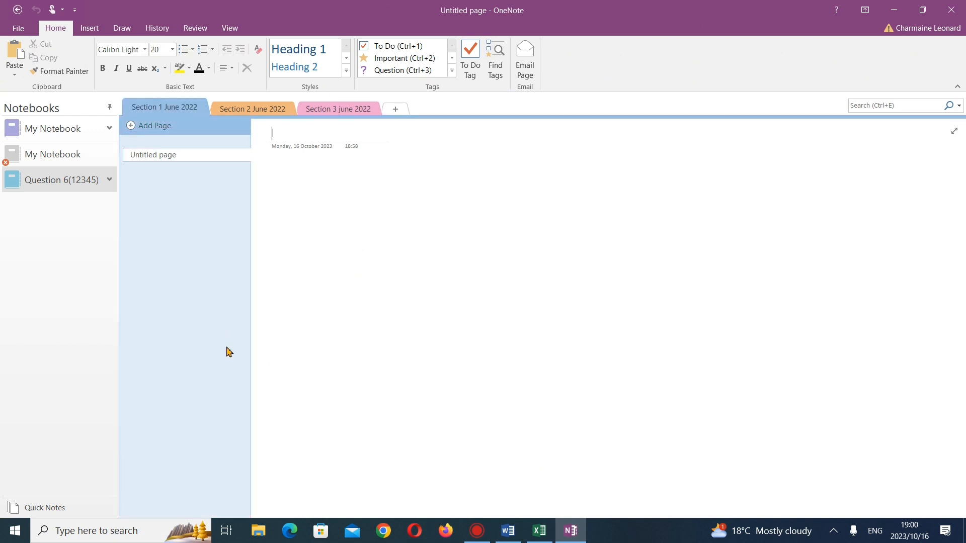
pyautogui.click(131, 125)
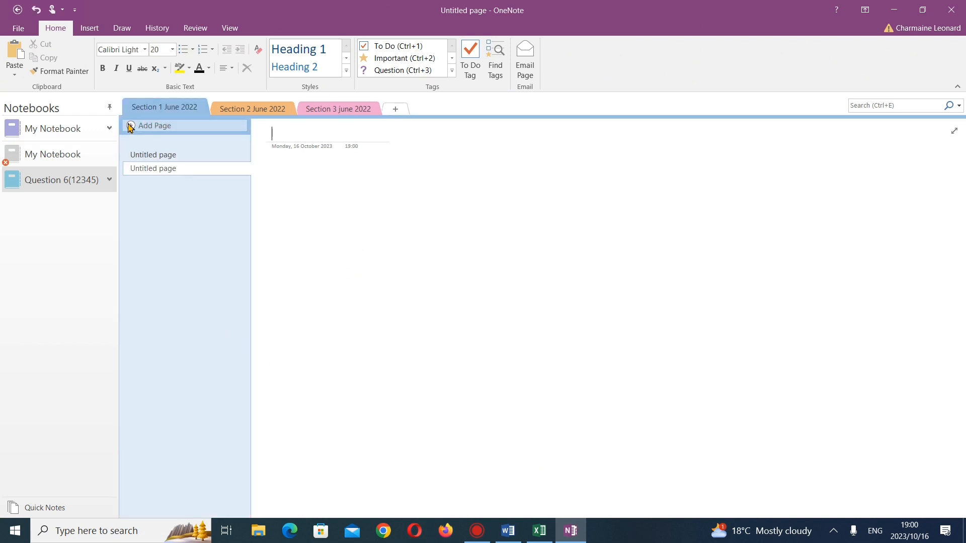
# Rename the first page of Section 1 June 2022 as "Page 1 Question 6", checking the title against the question in the Excel workbook
pyautogui.rightClick(174, 156)
pyautogui.click(158, 156)
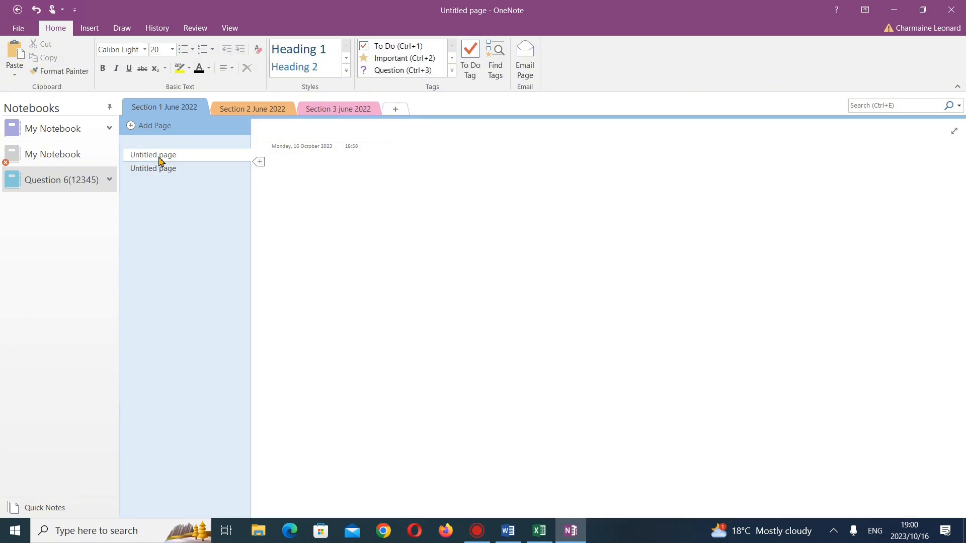
pyautogui.rightClick(158, 160)
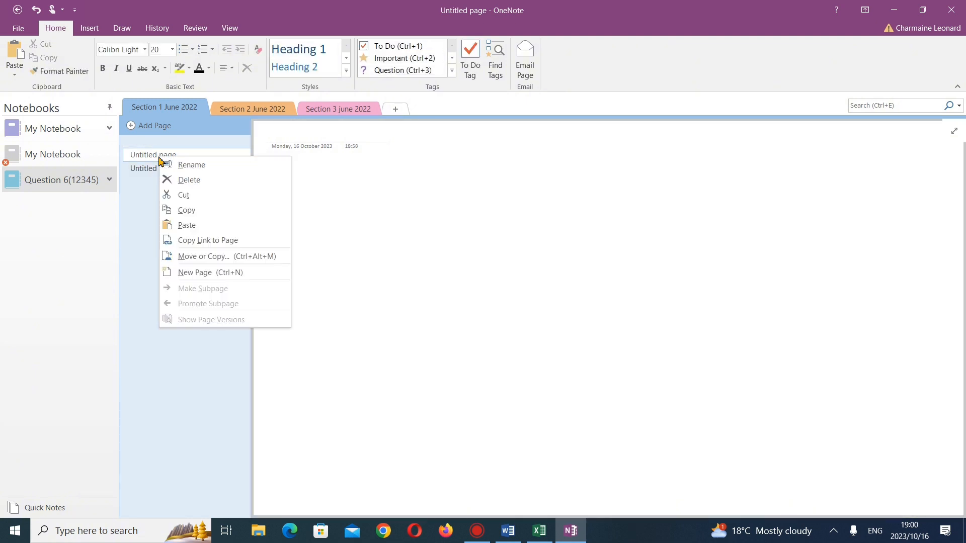
pyautogui.click(189, 166)
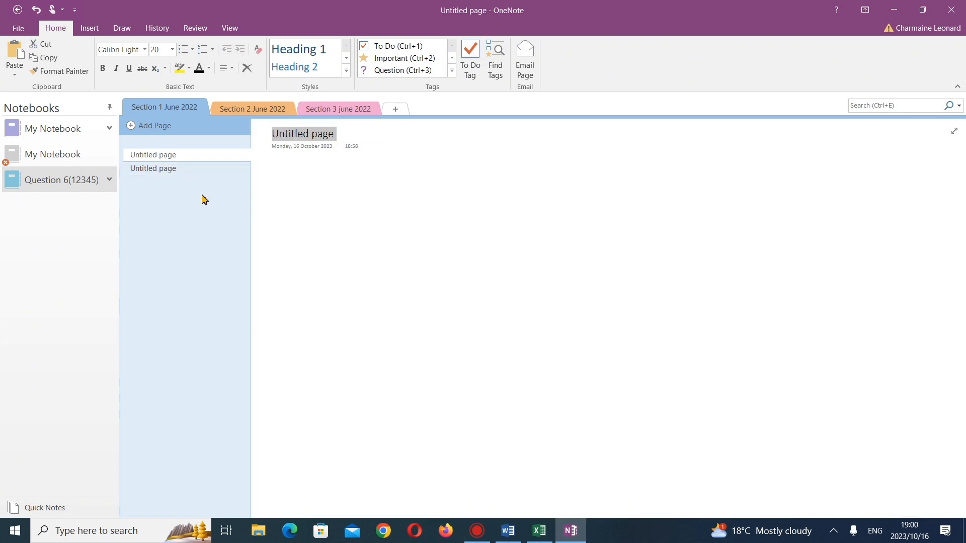
pyautogui.press('BackSpace')
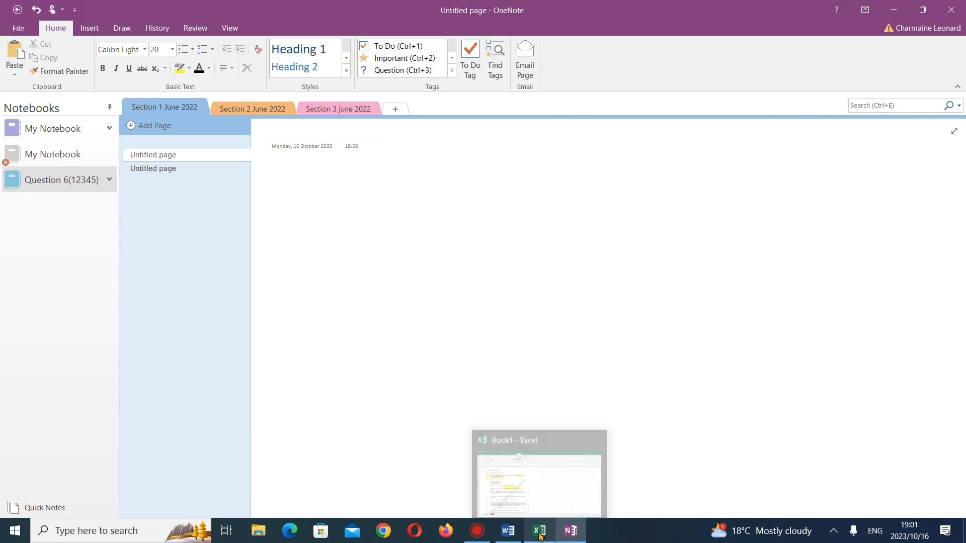
pyautogui.click(529, 494)
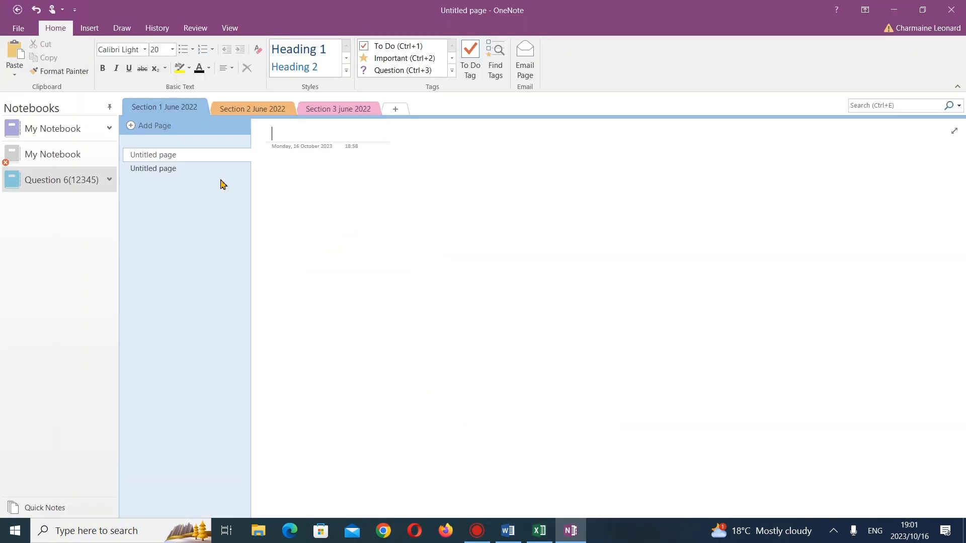
pyautogui.write('Page')
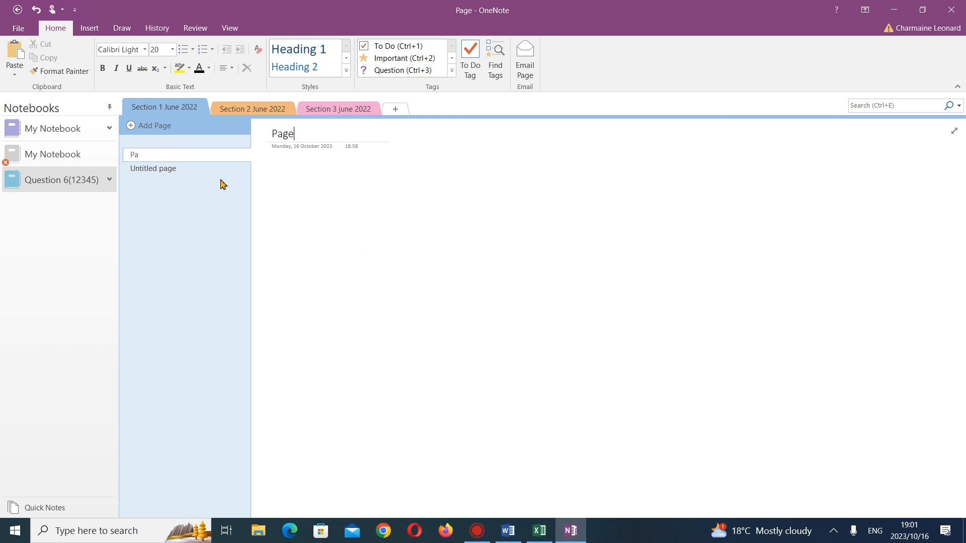
pyautogui.write(' 1 W')
pyautogui.press('BackSpace')
pyautogui.write('question')
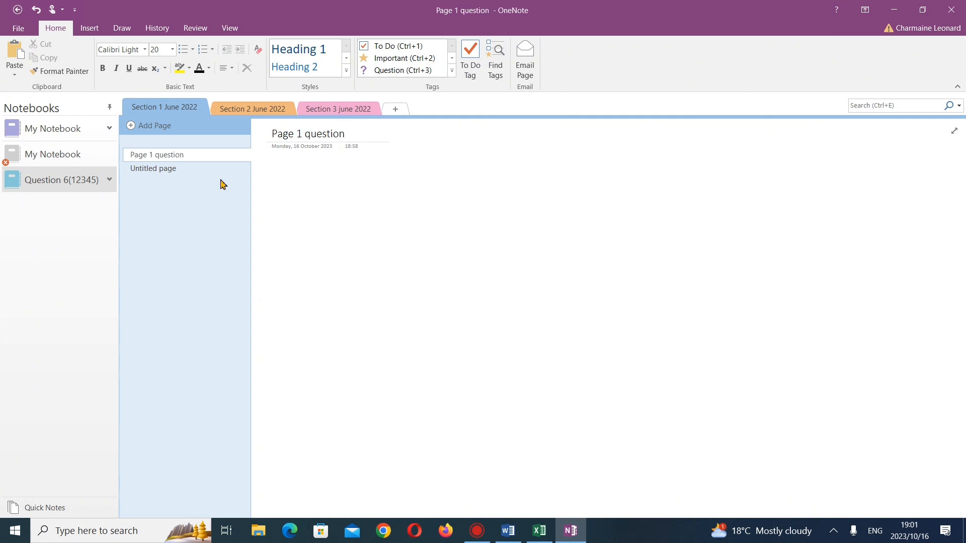
pyautogui.write(' 6')
pyautogui.press('BackSpace')
pyautogui.write('Q')
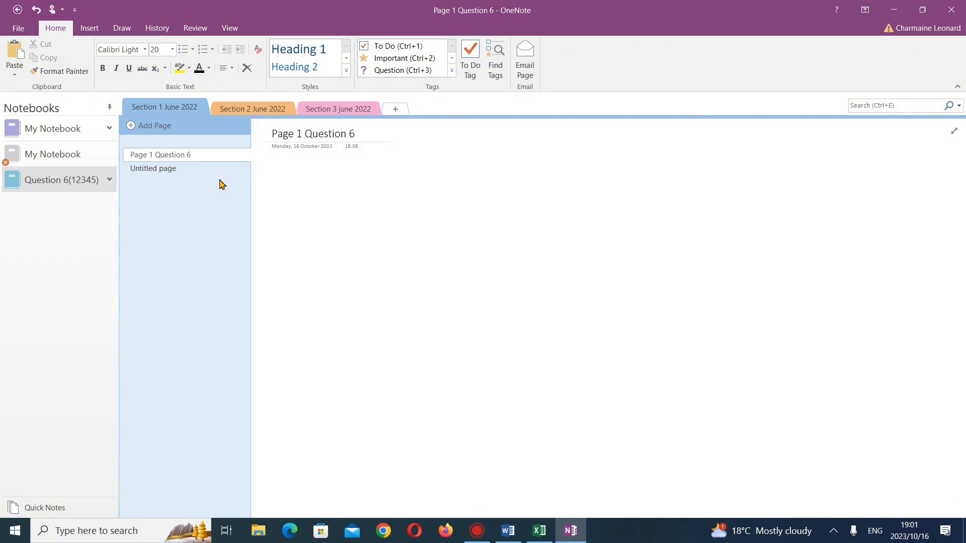
# Rename the second page of Section 1 June 2022 as "Page 2" and reopen Page 1 Question 6
pyautogui.rightClick(173, 171)
pyautogui.click(186, 177)
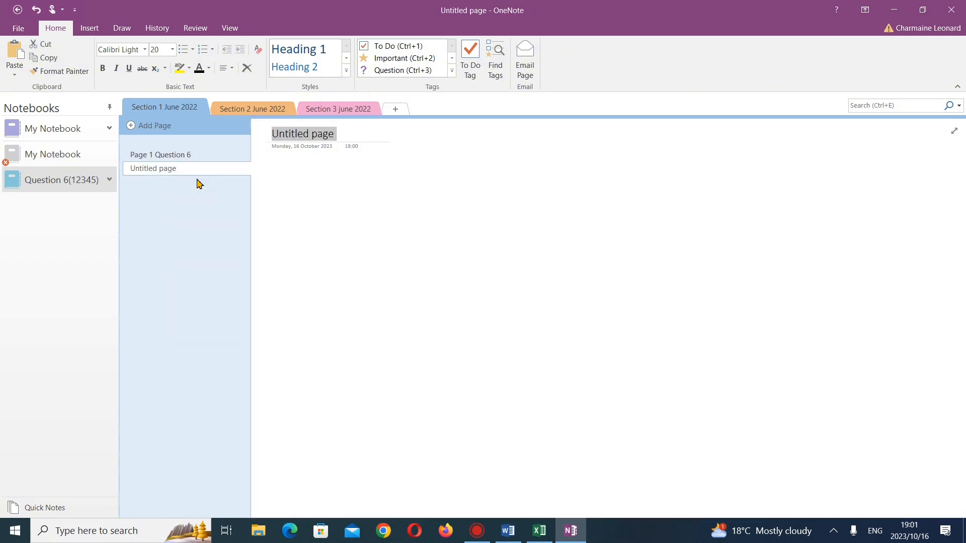
pyautogui.press('BackSpace')
pyautogui.write('p')
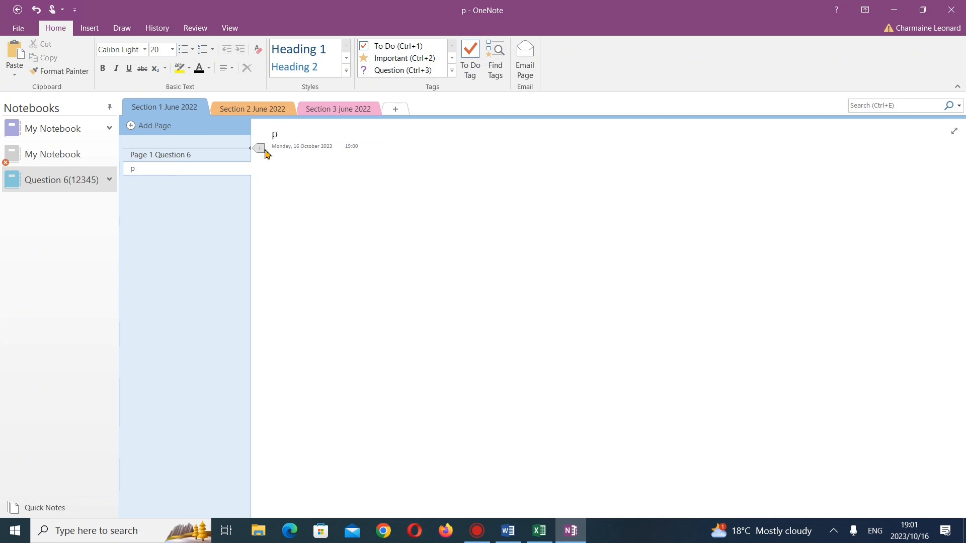
pyautogui.press('BackSpace')
pyautogui.write('Page2')
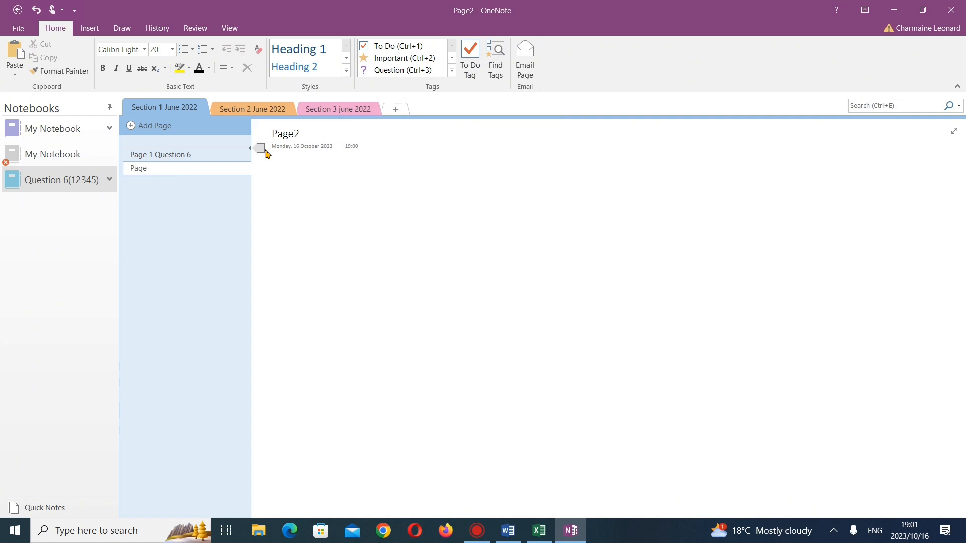
pyautogui.press('BackSpace')
pyautogui.write('2')
pyautogui.click(206, 156)
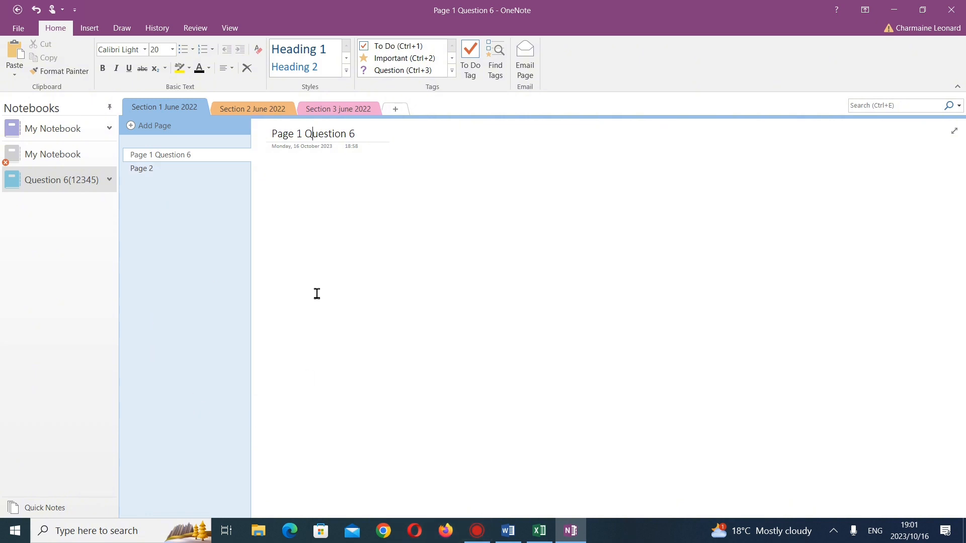
# Switch to the Excel workbook and highlight 6.3 and its note, examination number, Heading 1 style, centring and important-tag instructions in yellow
pyautogui.moveTo(539, 531)
pyautogui.click(500, 474)
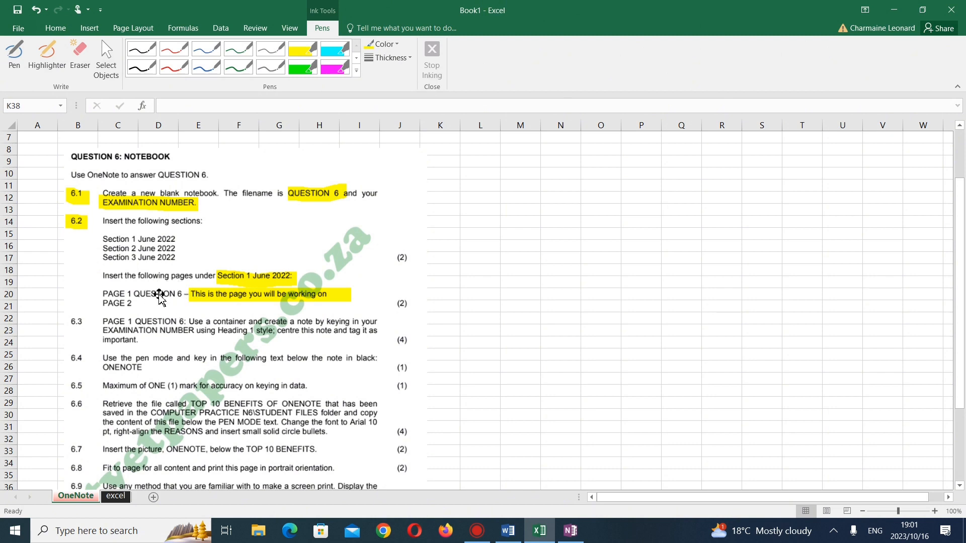
pyautogui.click(46, 56)
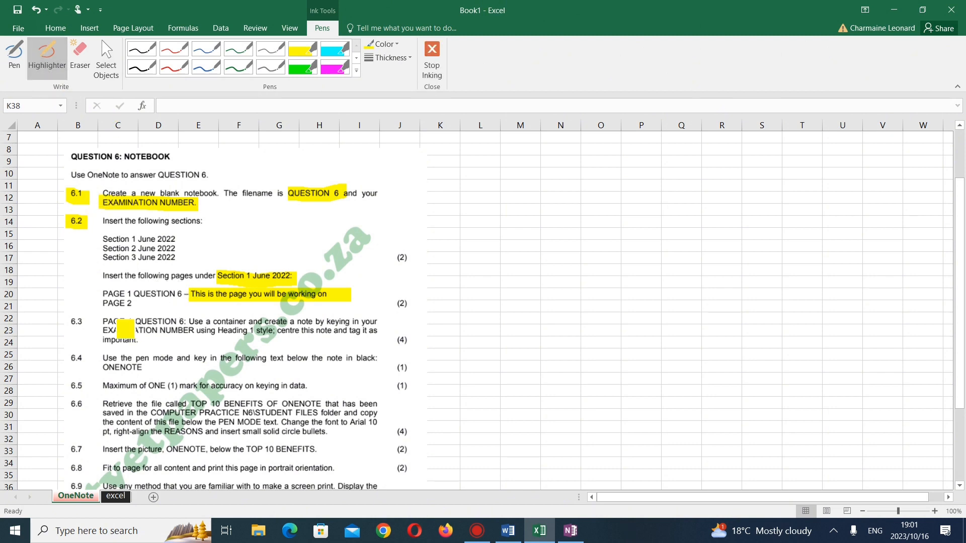
pyautogui.moveTo(85, 326); pyautogui.dragTo(71, 326)
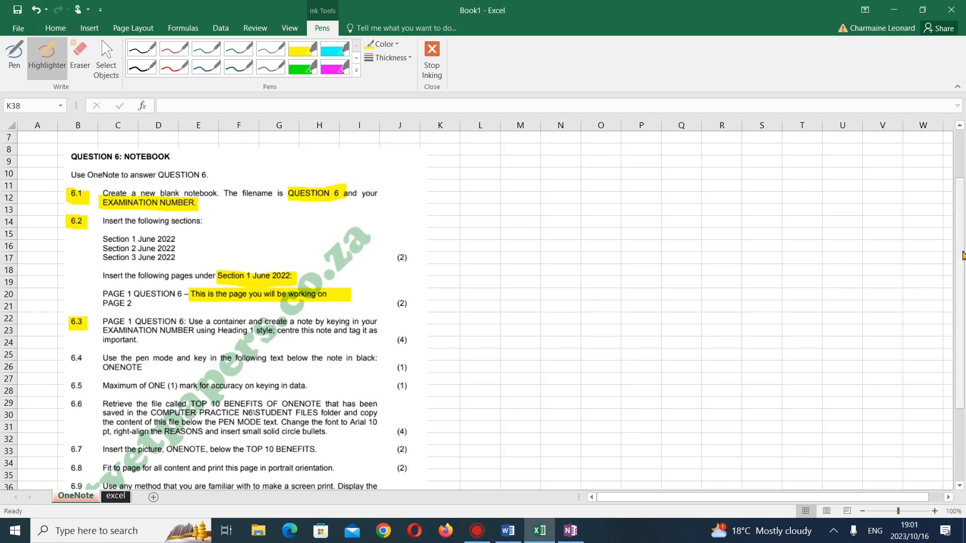
pyautogui.moveTo(962, 256); pyautogui.dragTo(959, 287)
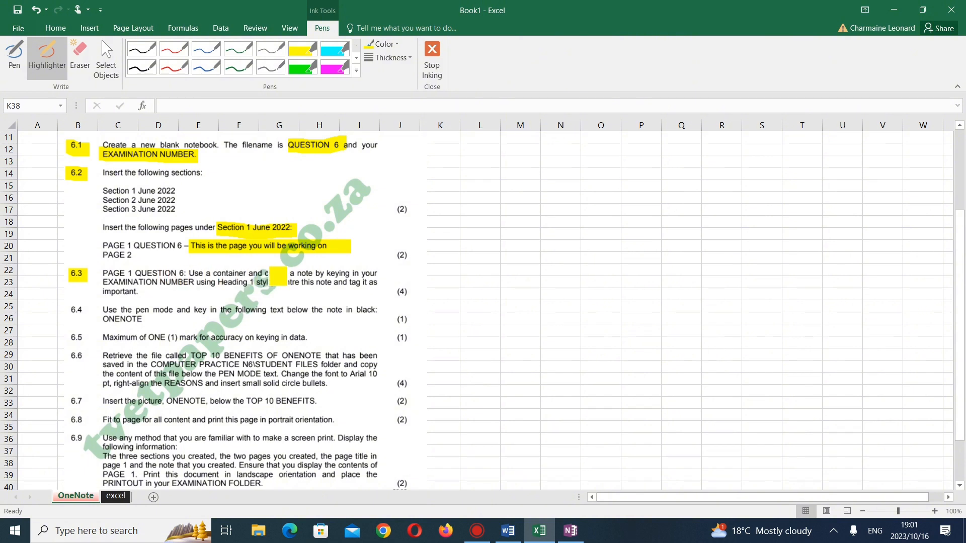
pyautogui.moveTo(273, 276); pyautogui.dragTo(355, 275)
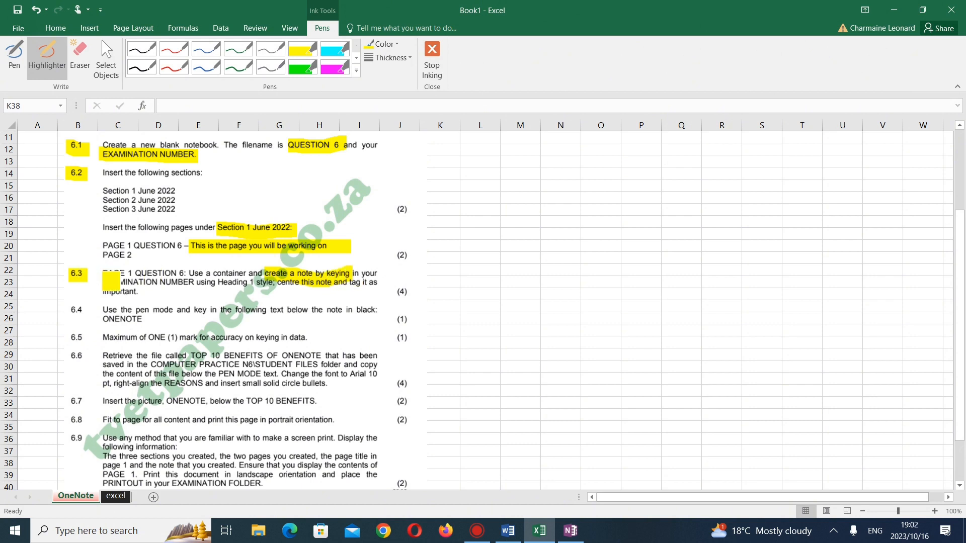
pyautogui.moveTo(111, 282); pyautogui.dragTo(363, 288)
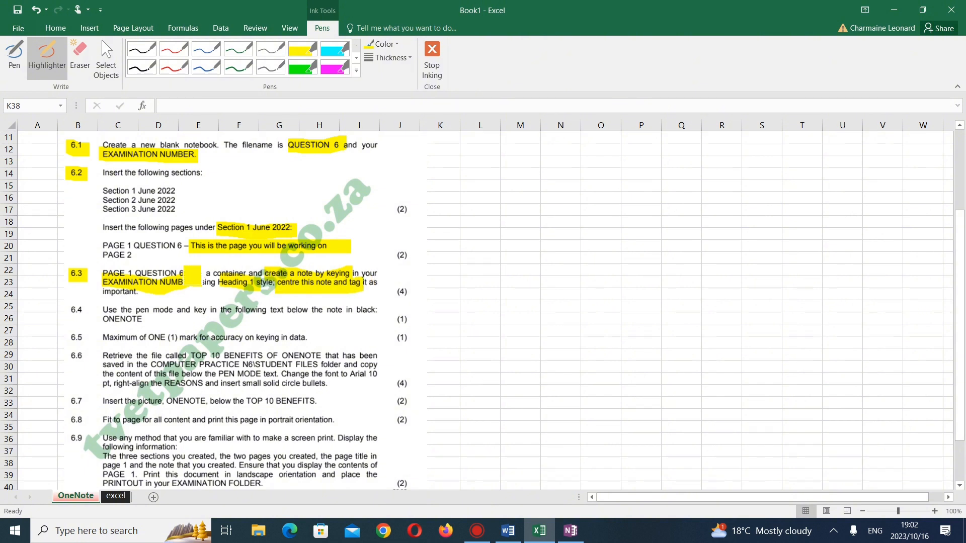
pyautogui.moveTo(117, 297)
pyautogui.mouseDown()
pyautogui.moveTo(107, 297)
pyautogui.moveTo(141, 297)
pyautogui.mouseUp()
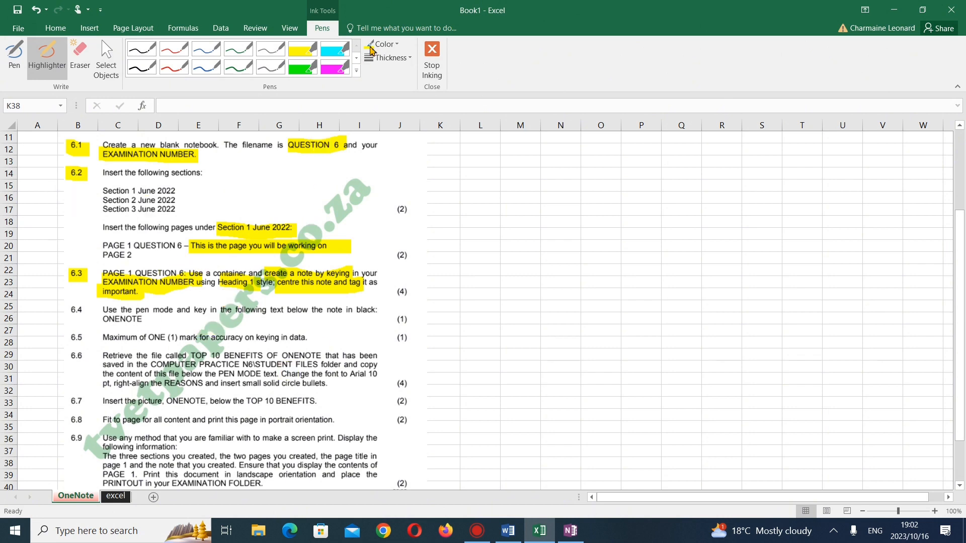
# Try highlighting the 6.4 key-in instruction with 2¼ pt and 4½ pt highlighter strokes, and undo the strokes
pyautogui.click(413, 58)
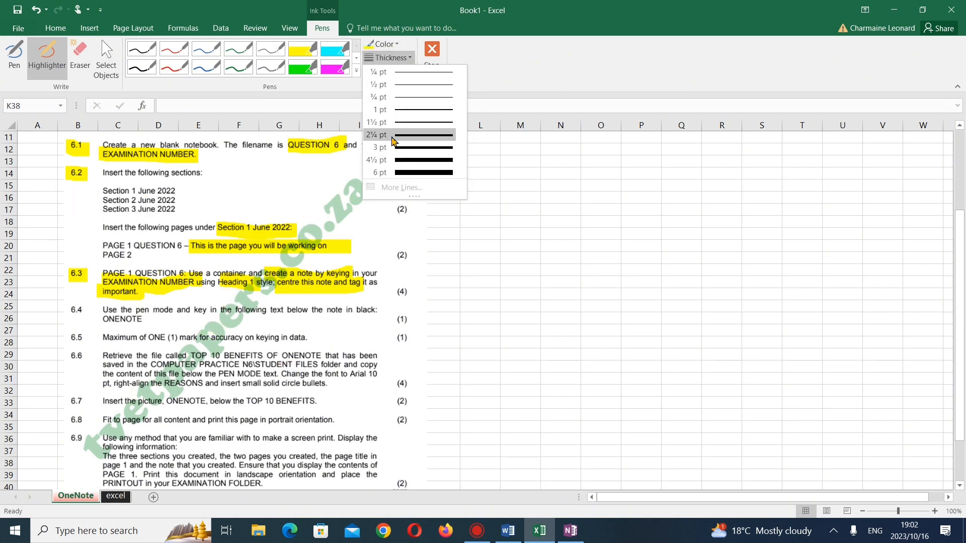
pyautogui.click(397, 138)
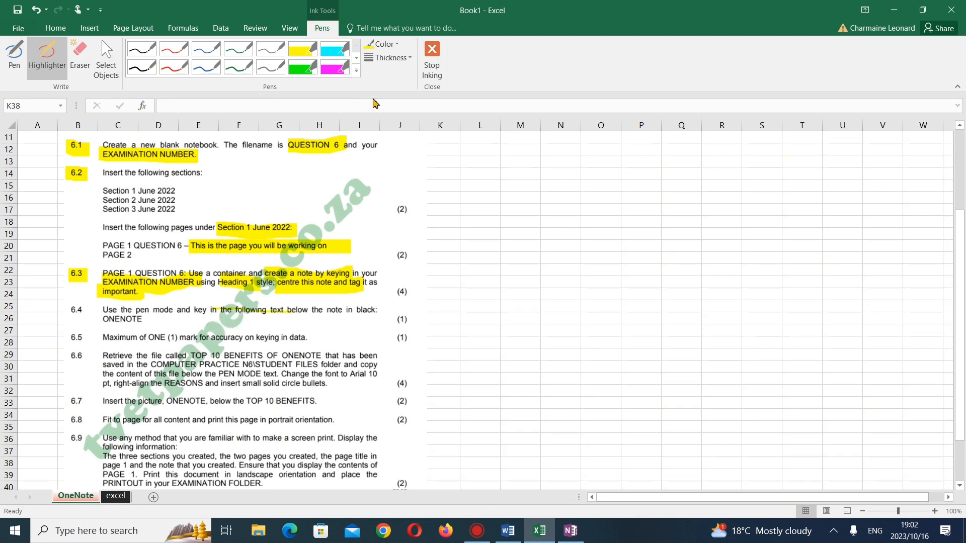
pyautogui.click(413, 58)
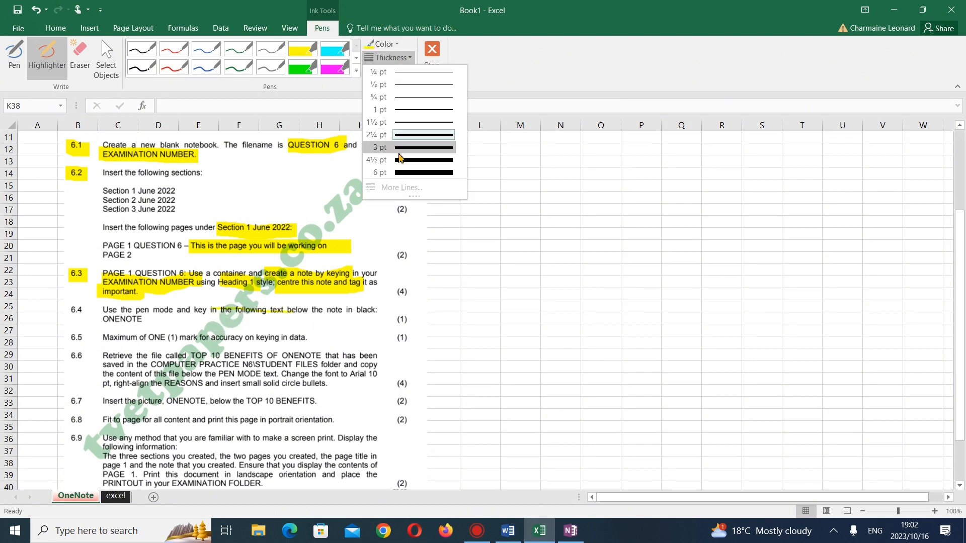
pyautogui.click(399, 159)
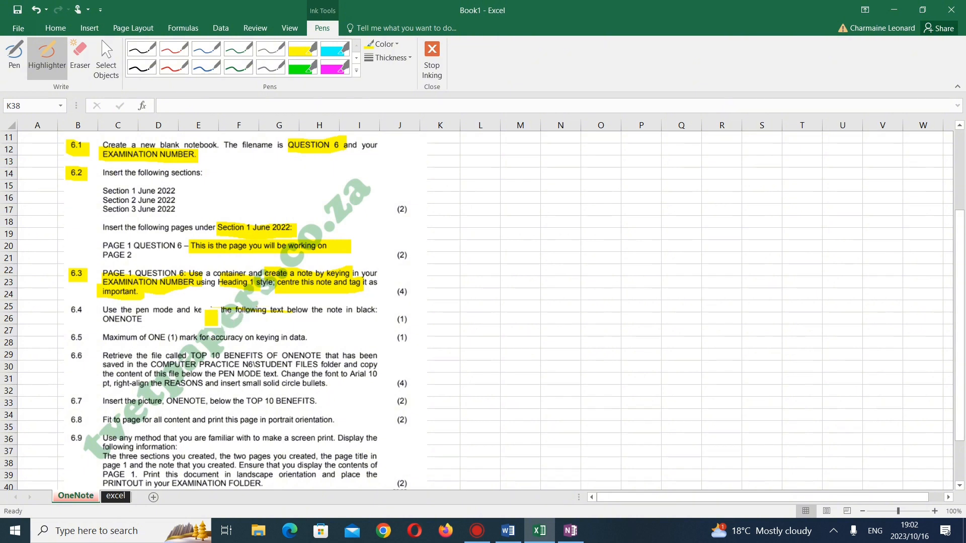
pyautogui.moveTo(227, 318); pyautogui.dragTo(355, 311)
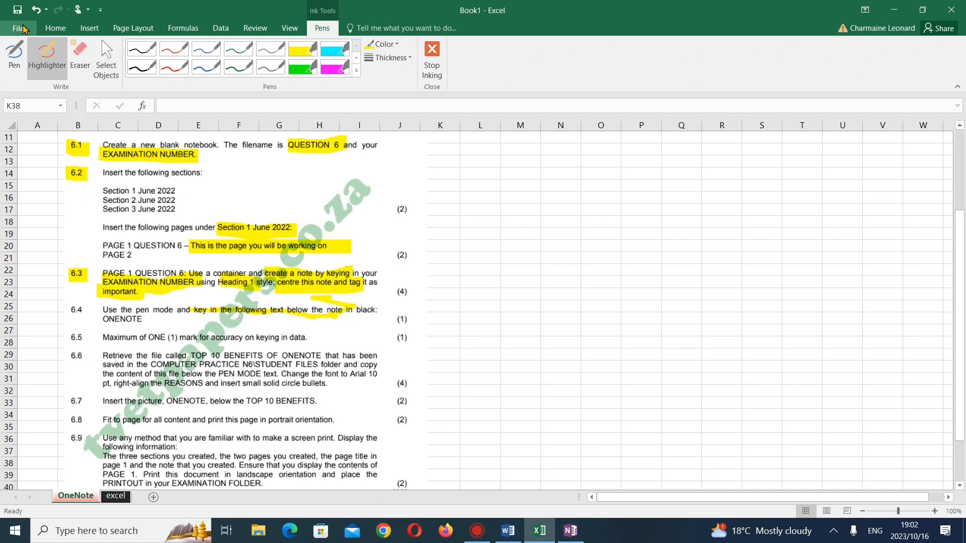
pyautogui.click(34, 10)
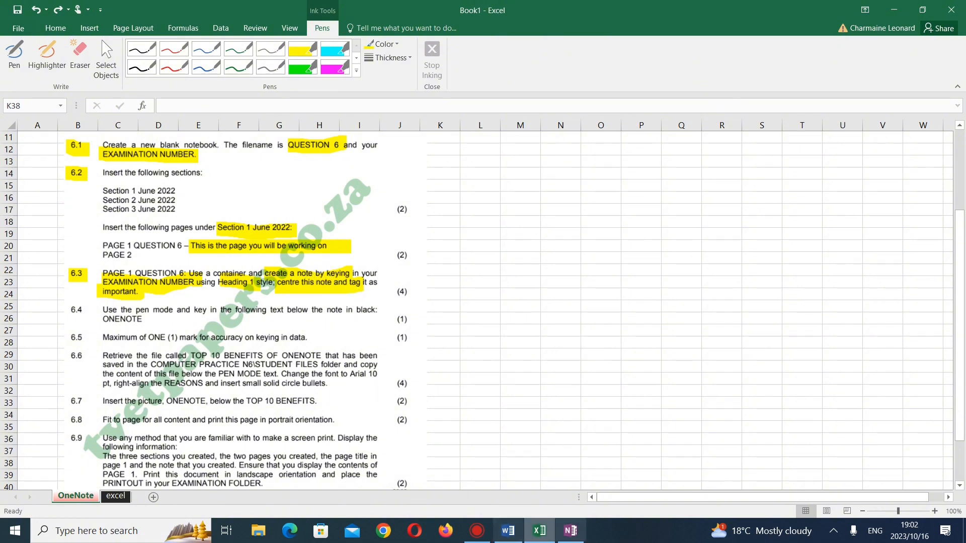
# Return to OneNote and create a note containing the examination number below the title of Page 1 Question 6
pyautogui.click(571, 531)
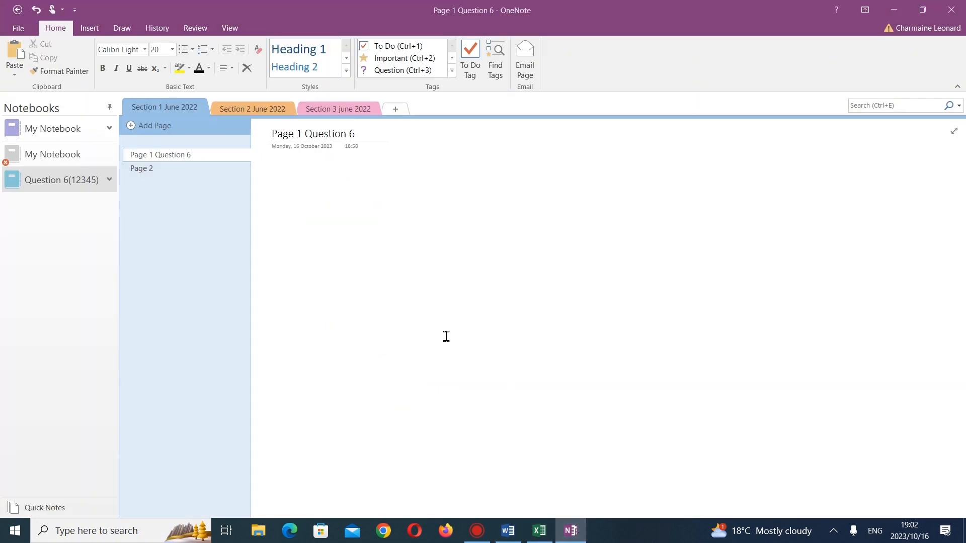
pyautogui.click(309, 170)
pyautogui.write('12345')
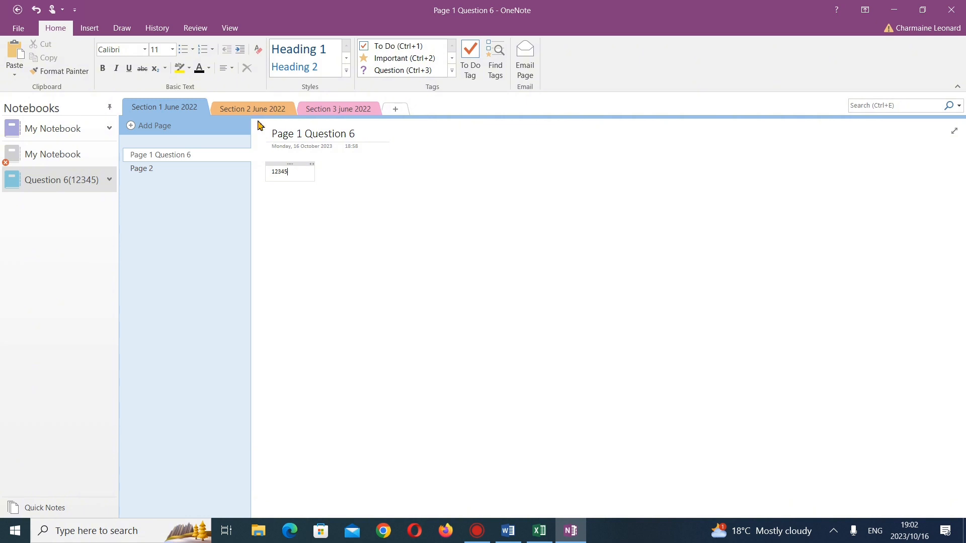
# Try to set the examination number note to font size 14
pyautogui.click(172, 50)
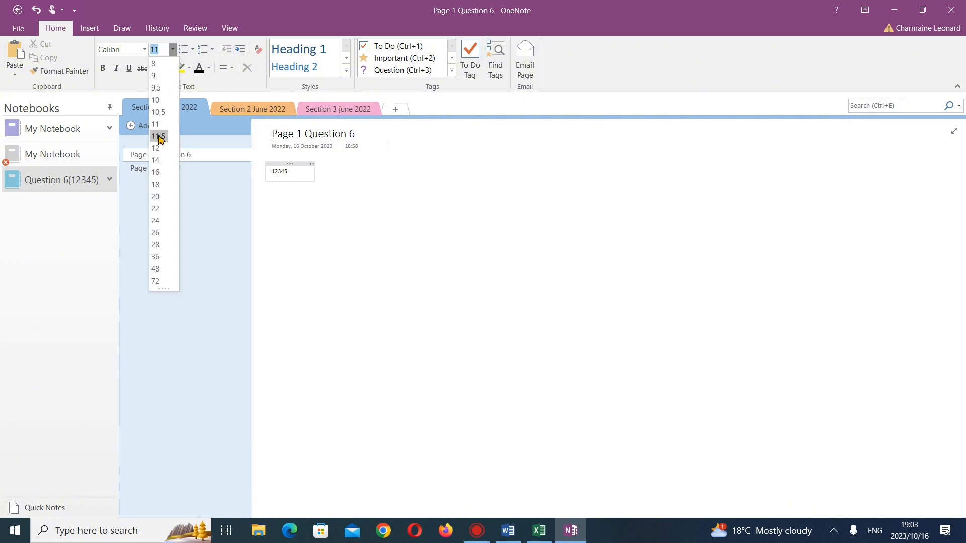
pyautogui.click(158, 160)
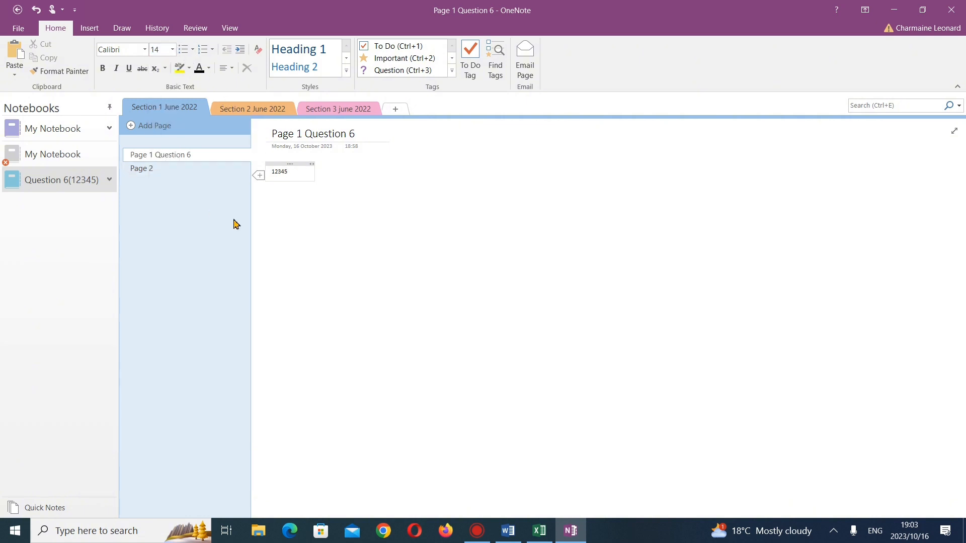
pyautogui.doubleClick(280, 172)
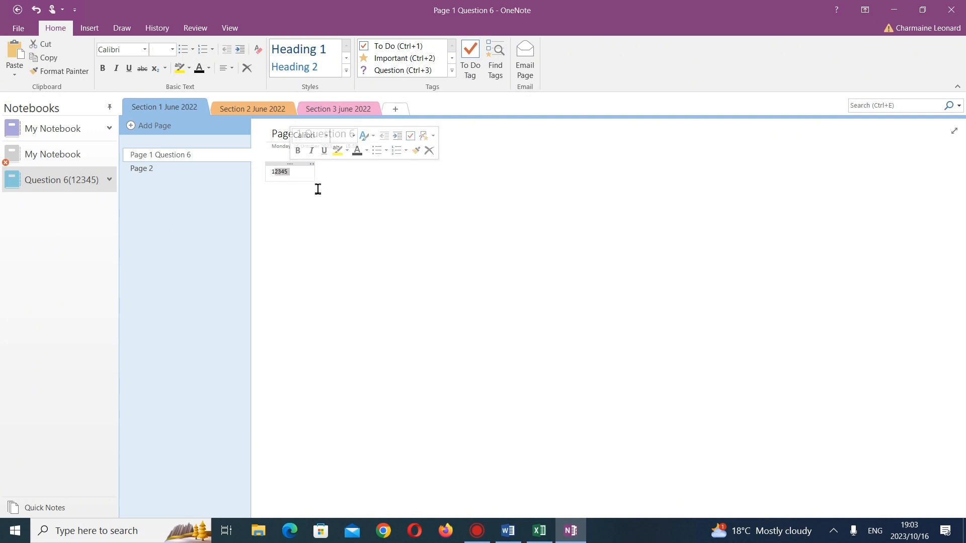
pyautogui.click(356, 167)
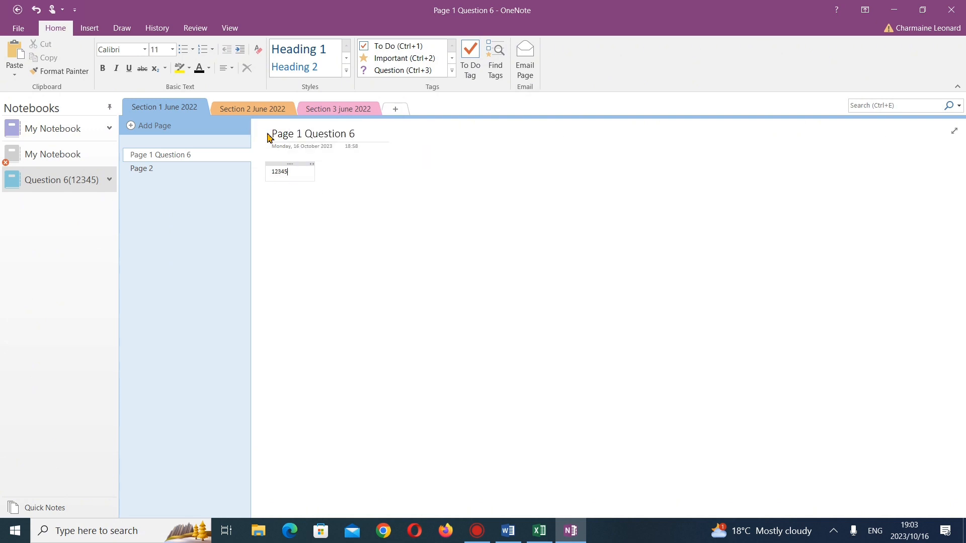
# Select the examination number in the note and change its font size to 14
pyautogui.moveTo(275, 139); pyautogui.dragTo(296, 186)
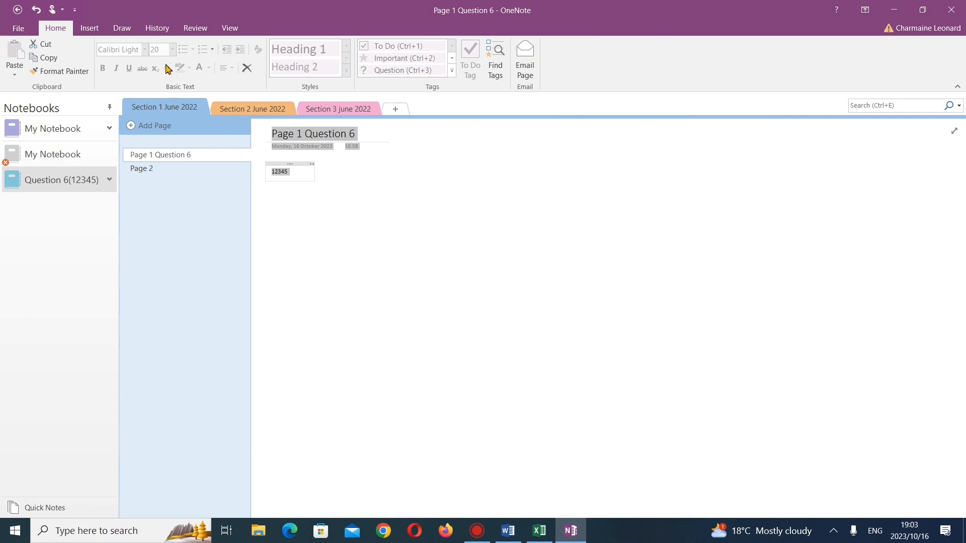
pyautogui.click(323, 201)
pyautogui.moveTo(271, 176); pyautogui.dragTo(296, 169)
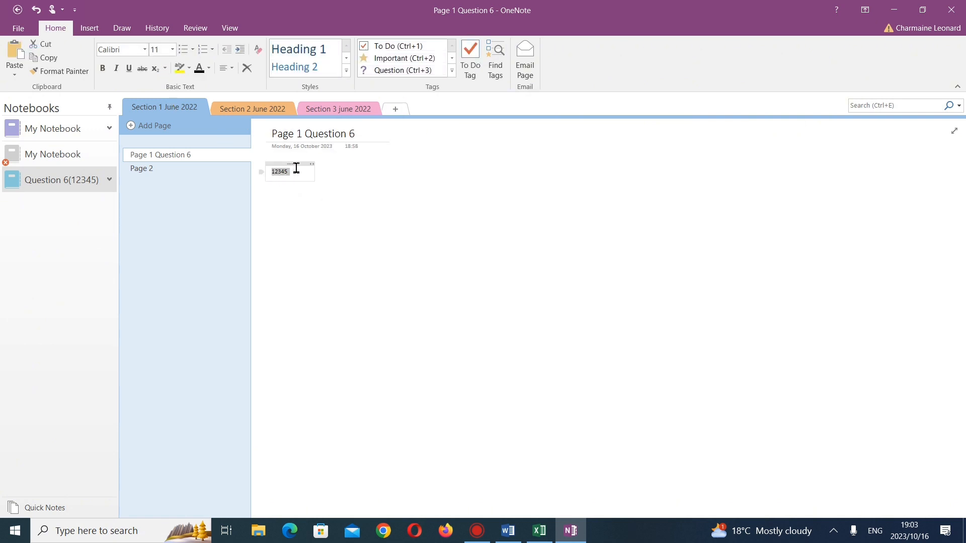
pyautogui.click(172, 48)
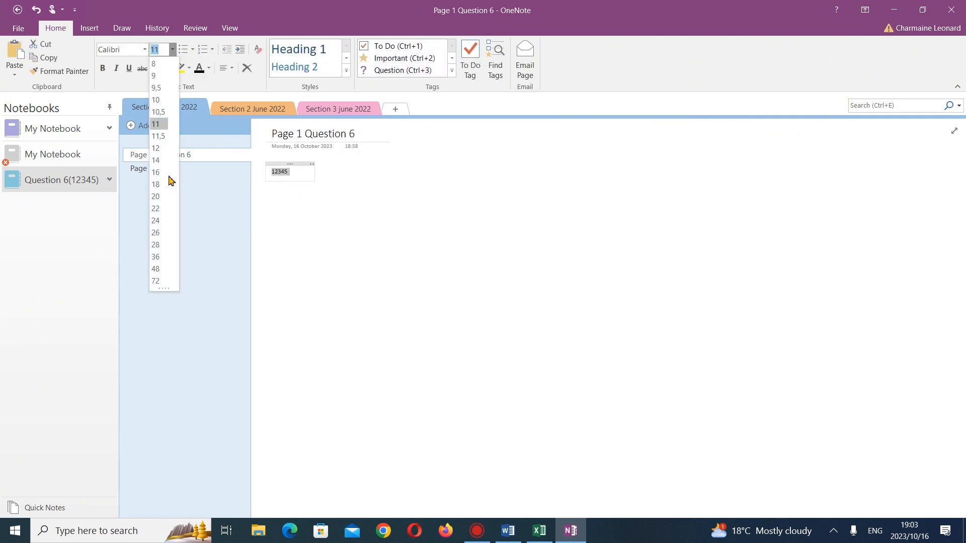
pyautogui.click(157, 160)
# Enlarge the examination number to font size 16 and append two more digits to it
pyautogui.click(285, 176)
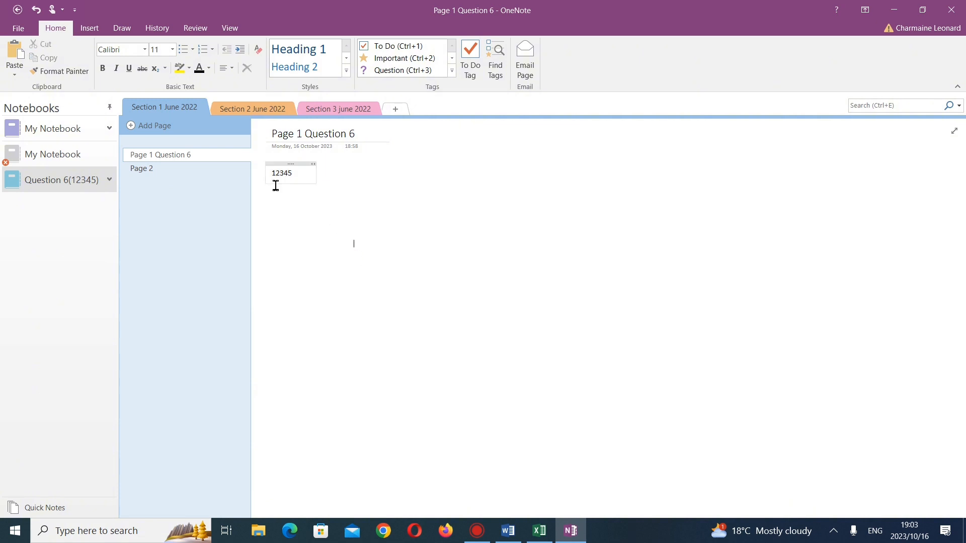
pyautogui.moveTo(270, 180); pyautogui.dragTo(300, 179)
pyautogui.click(173, 51)
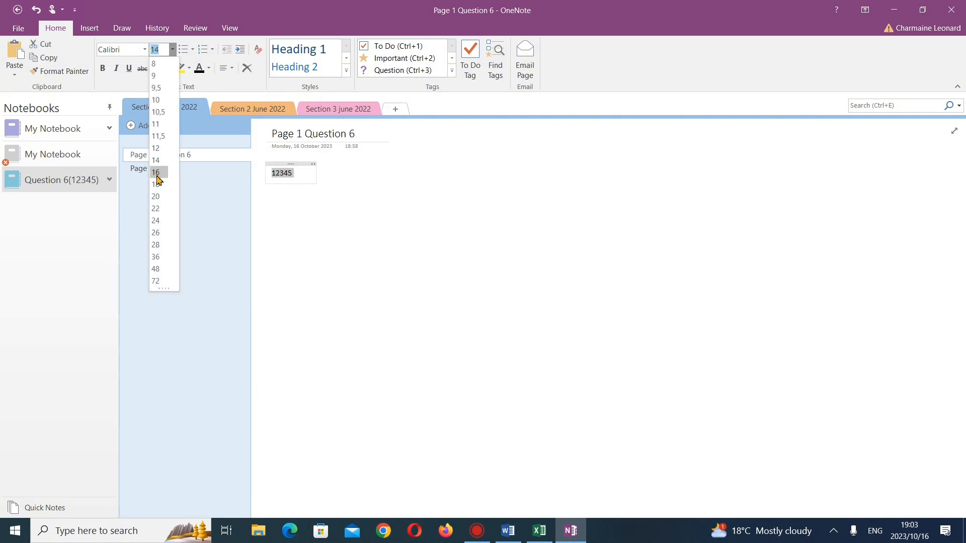
pyautogui.click(158, 172)
pyautogui.click(352, 197)
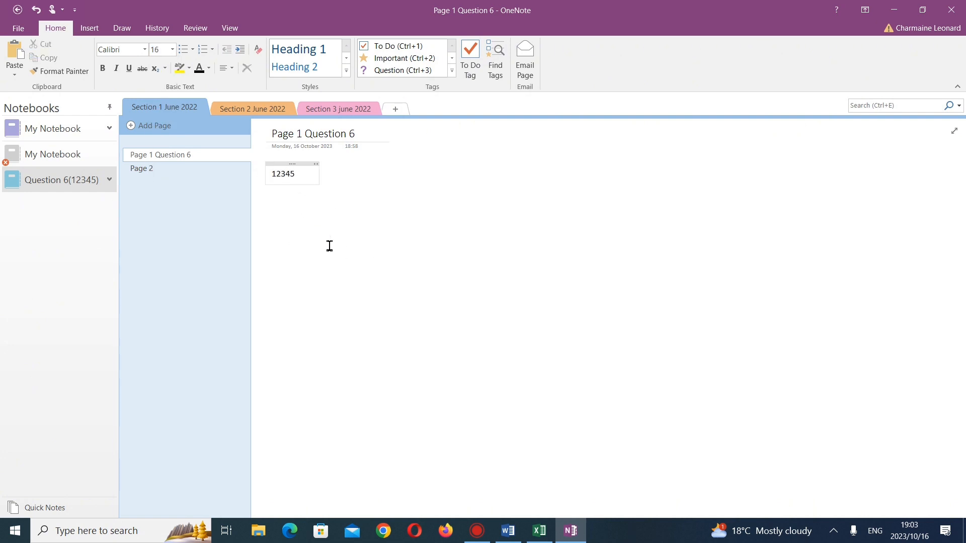
pyautogui.write('67')
pyautogui.click(287, 174)
# Recheck instruction 6.3 in the Excel workbook and apply the Heading 1 style to the whole examination number in the OneNote note
pyautogui.click(550, 530)
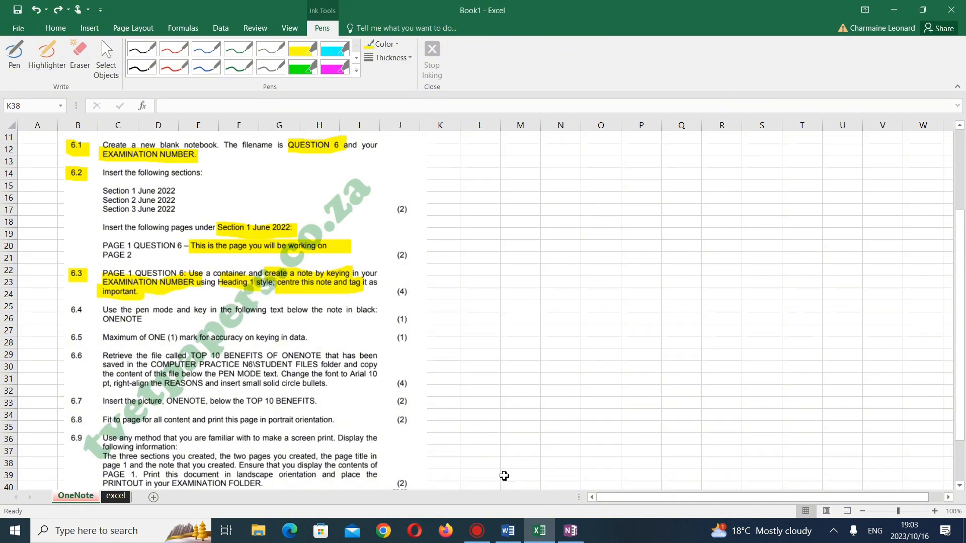
pyautogui.moveTo(560, 540)
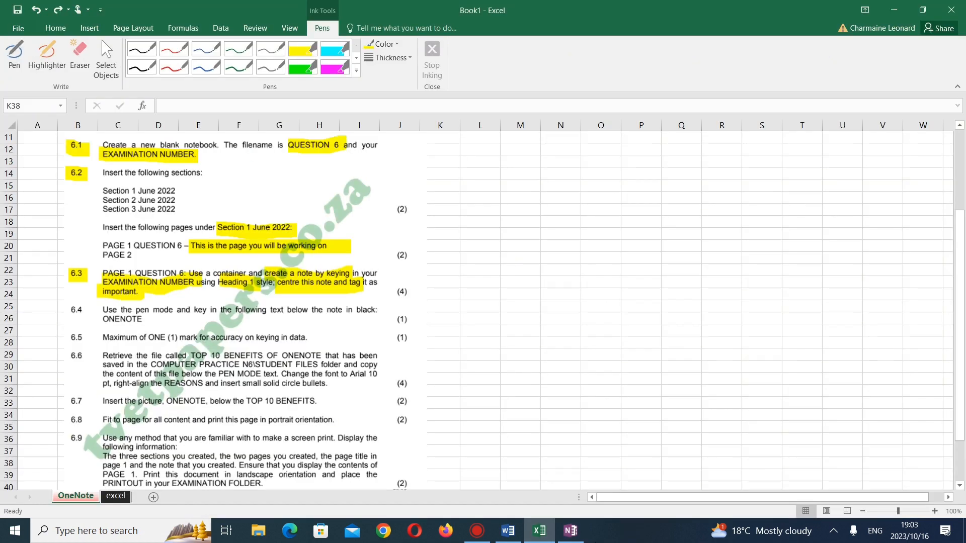
pyautogui.click(570, 530)
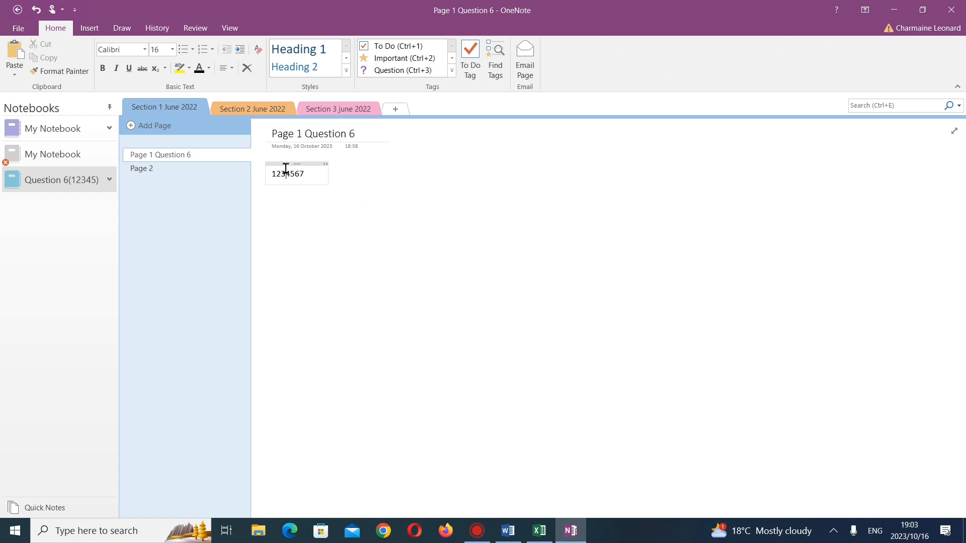
pyautogui.moveTo(276, 171); pyautogui.dragTo(315, 177)
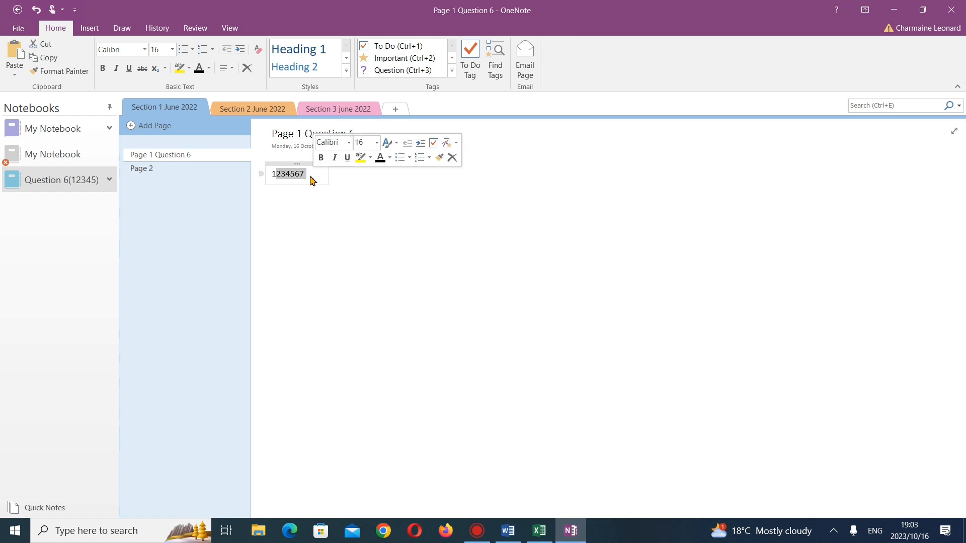
pyautogui.click(308, 178)
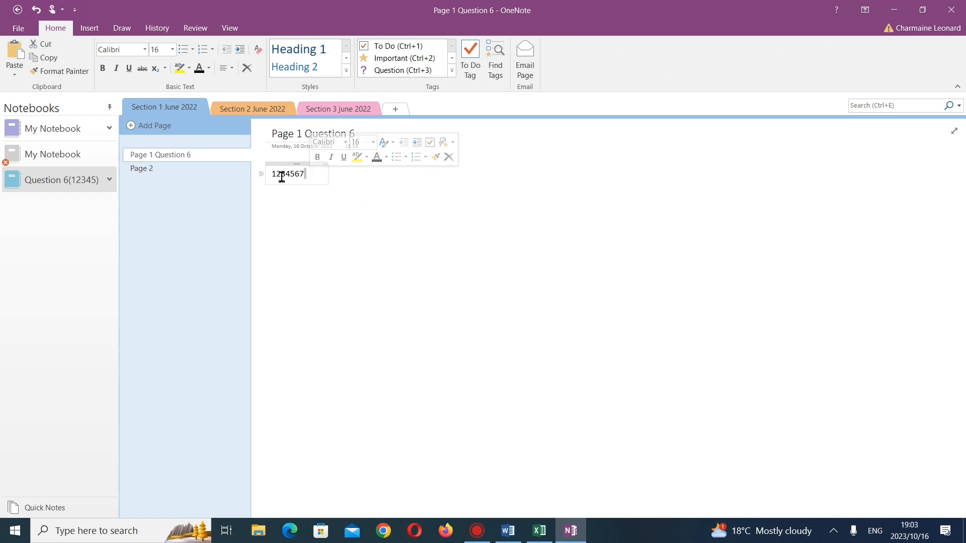
pyautogui.moveTo(271, 173); pyautogui.dragTo(316, 181)
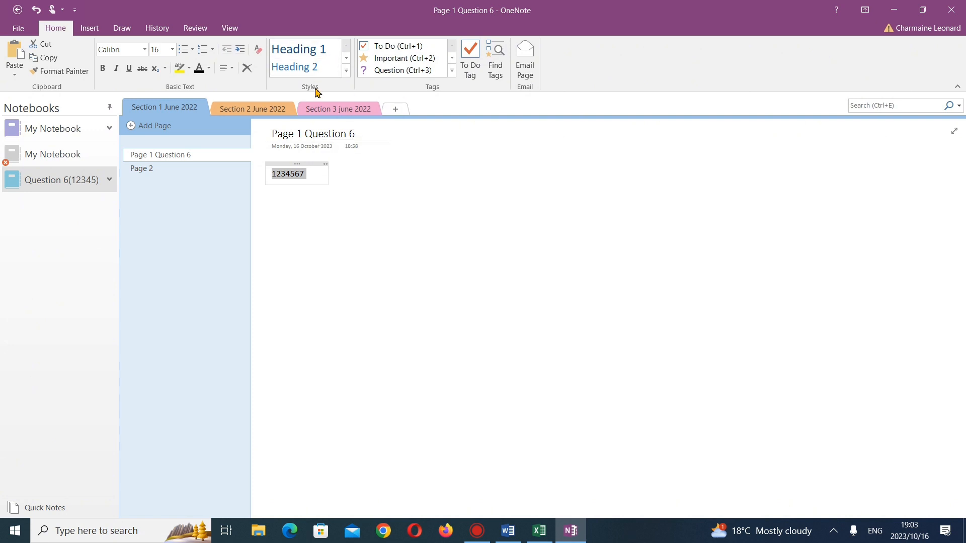
pyautogui.click(346, 70)
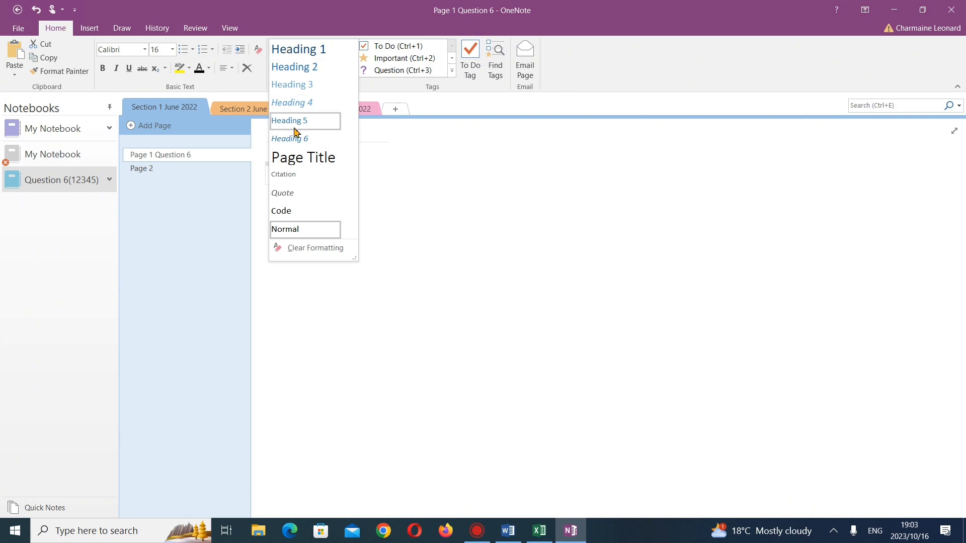
pyautogui.click(290, 55)
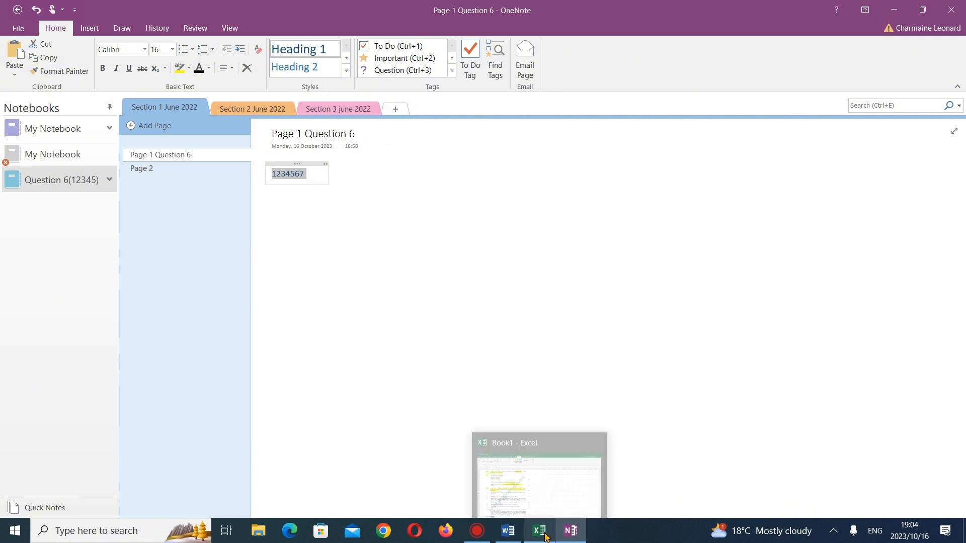
# Consult instruction 6.3 in the Excel workbook again and centre the examination number in its OneNote container
pyautogui.click(533, 483)
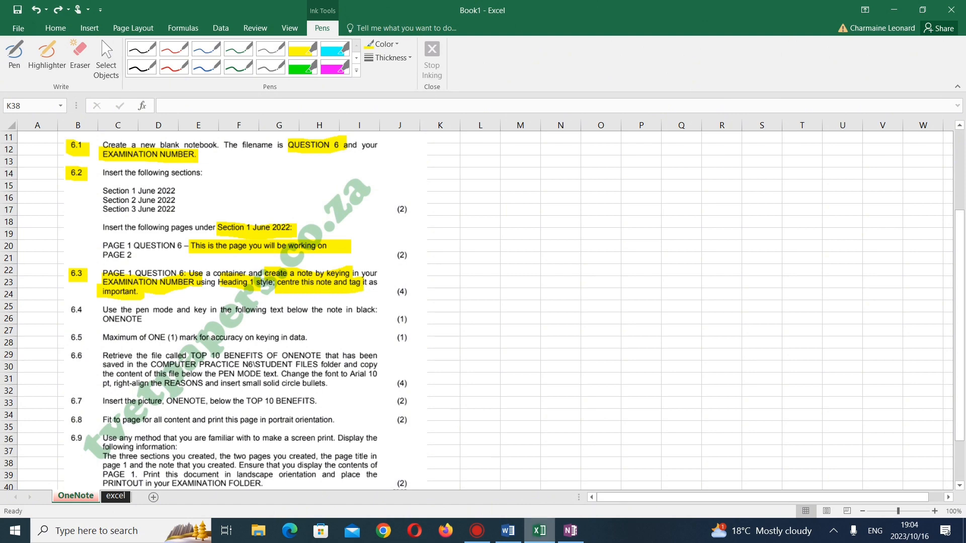
pyautogui.click(570, 531)
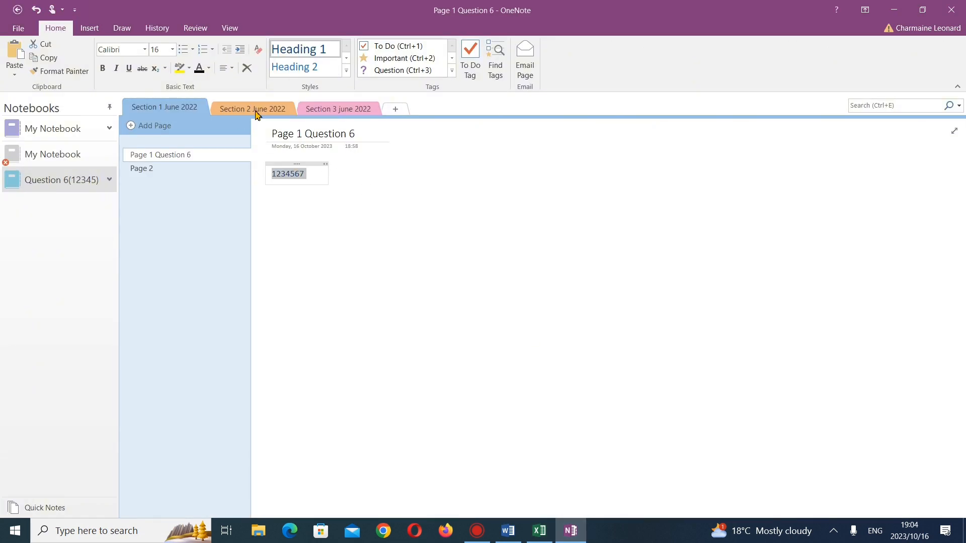
pyautogui.click(225, 71)
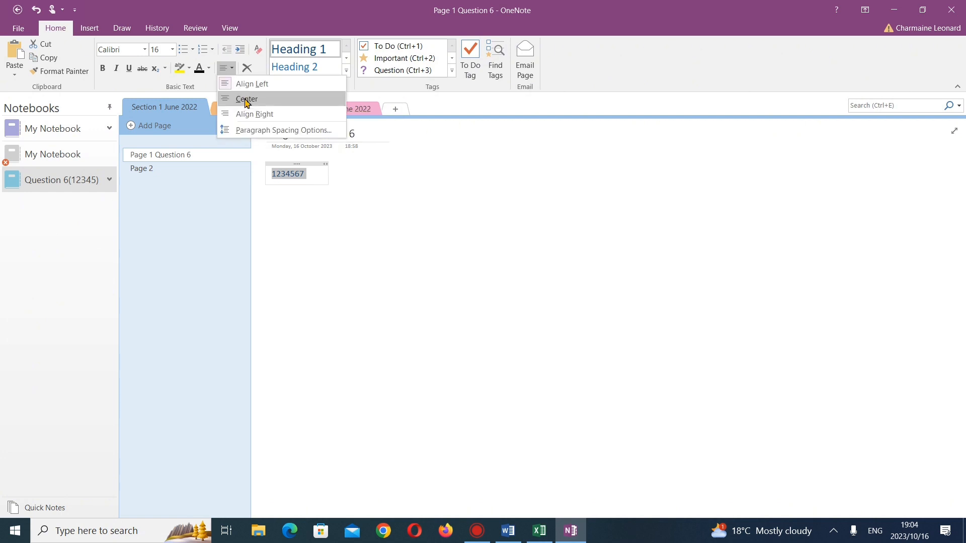
pyautogui.click(246, 100)
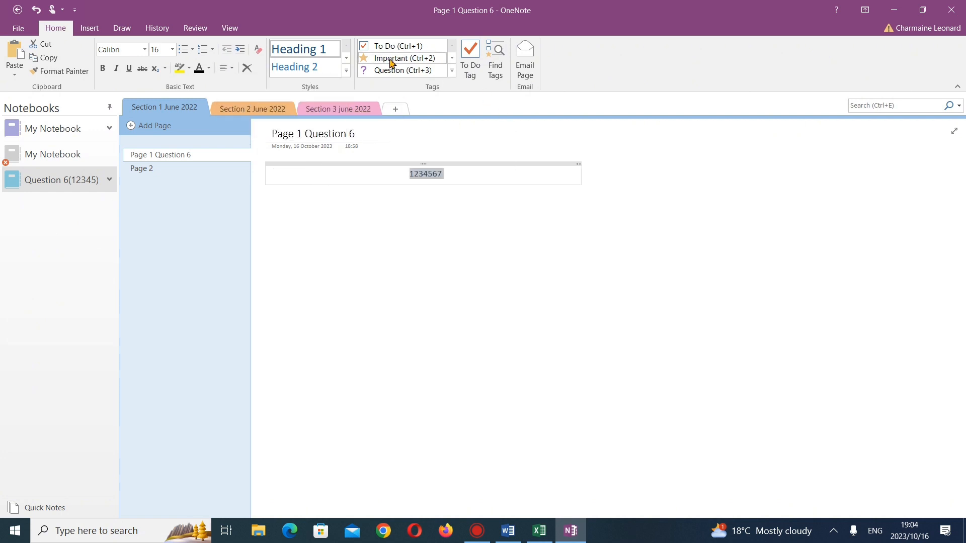
# Tag the examination number note as Important and narrow its container
pyautogui.click(367, 62)
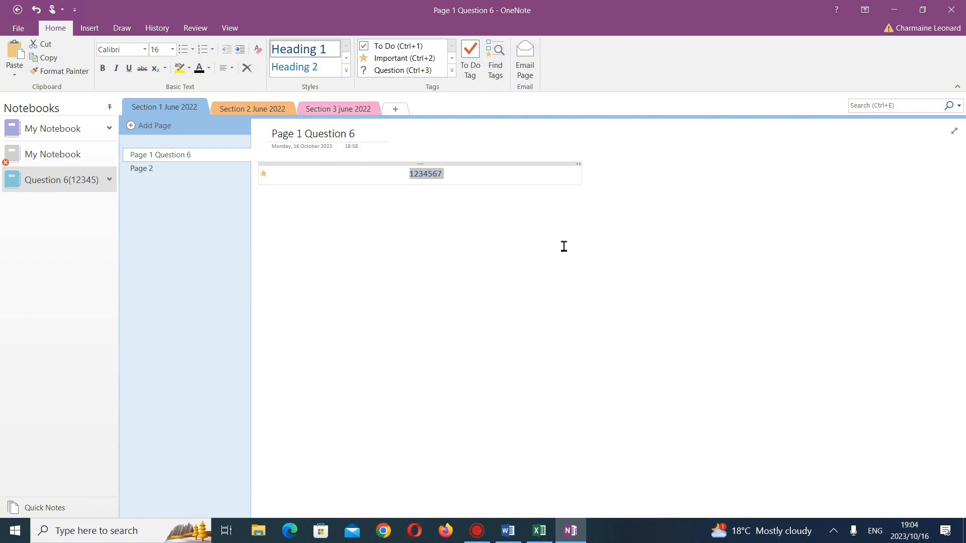
pyautogui.moveTo(575, 180); pyautogui.dragTo(467, 184)
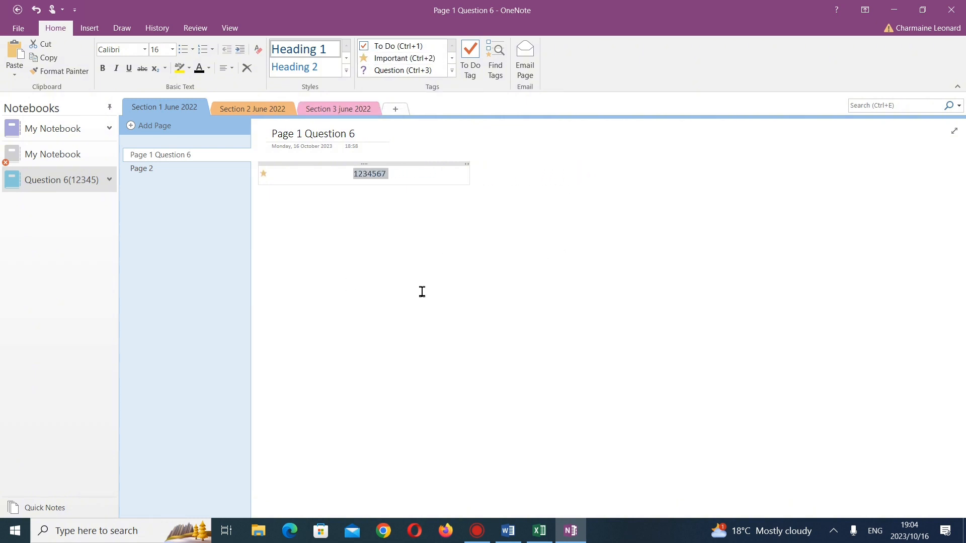
pyautogui.click(380, 265)
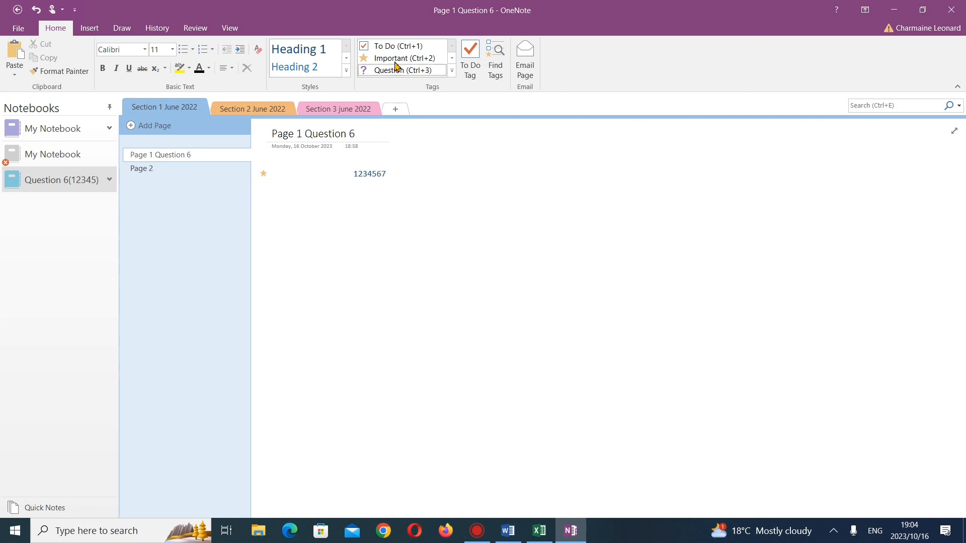
# Remove the Important tag from the examination number note and reapply it
pyautogui.click(354, 176)
pyautogui.click(388, 59)
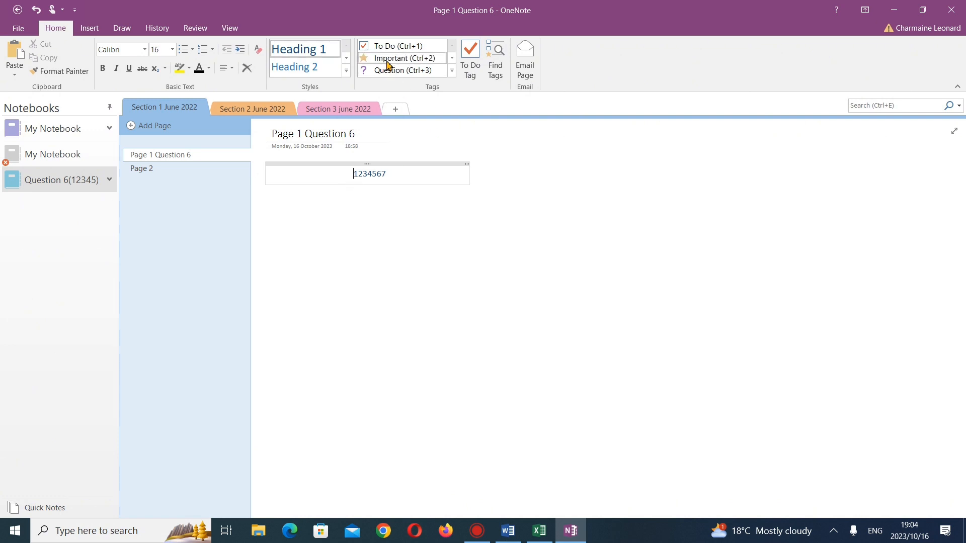
pyautogui.click(388, 60)
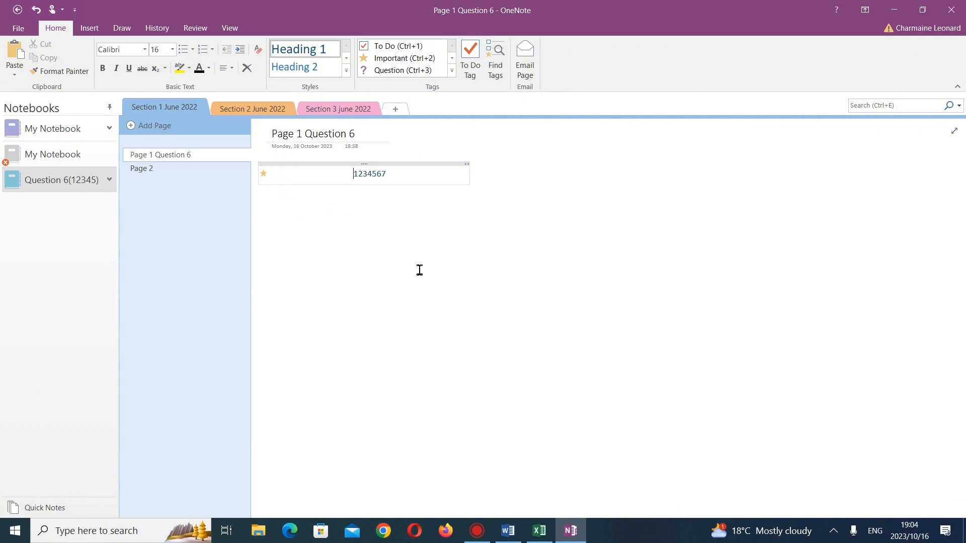
# Switch to the Excel workbook and highlight the number 6.4 and the word ONENOTE in yellow
pyautogui.click(539, 530)
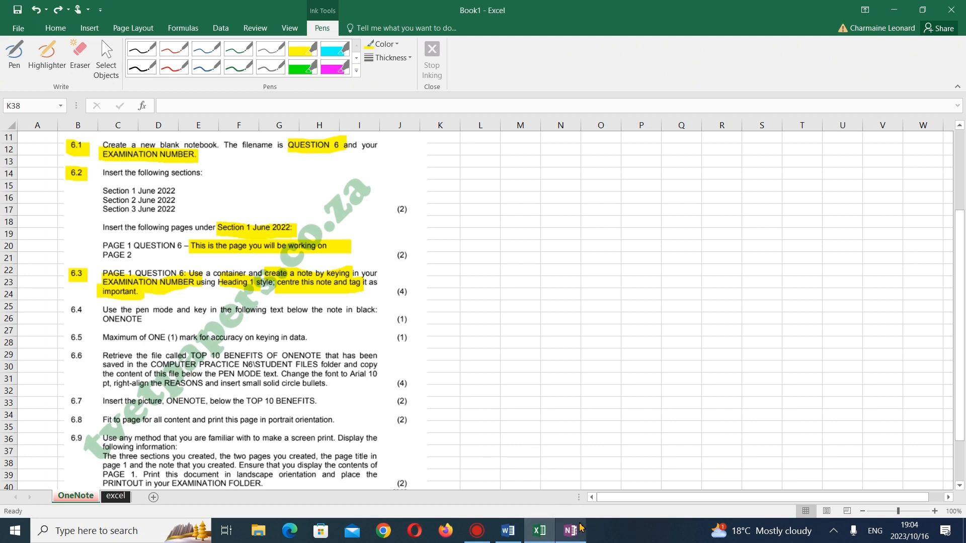
pyautogui.click(47, 56)
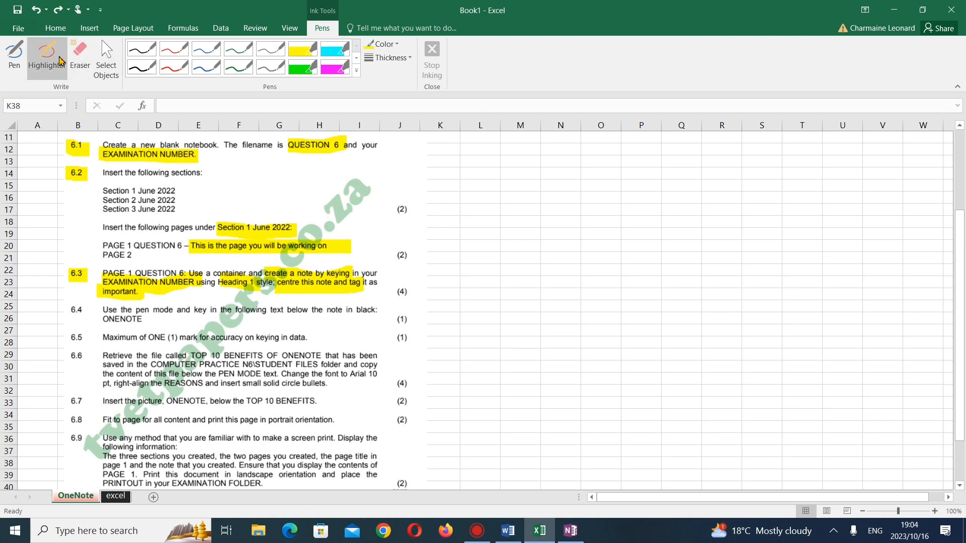
pyautogui.click(81, 318)
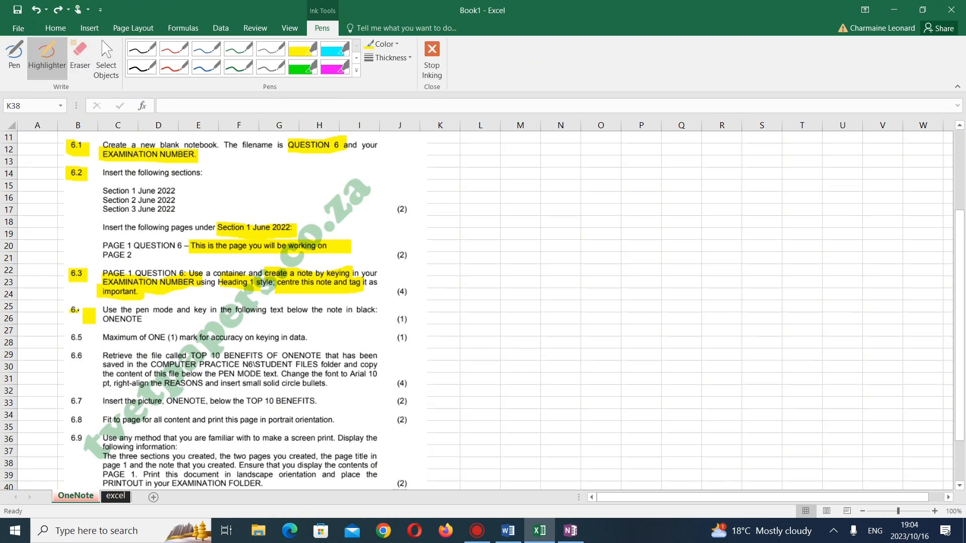
pyautogui.moveTo(71, 311); pyautogui.dragTo(84, 313)
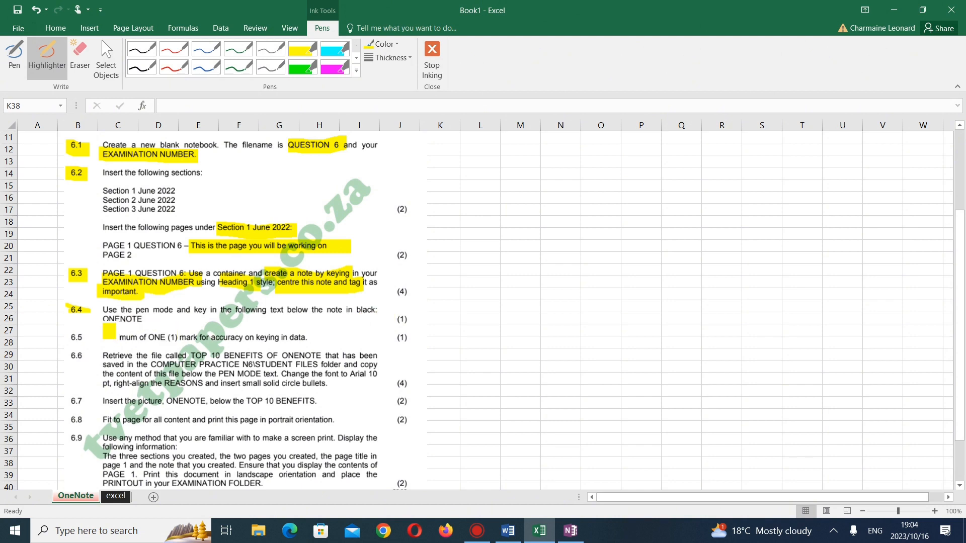
pyautogui.moveTo(141, 324)
pyautogui.mouseDown()
pyautogui.moveTo(107, 327)
pyautogui.moveTo(149, 324)
pyautogui.mouseUp()
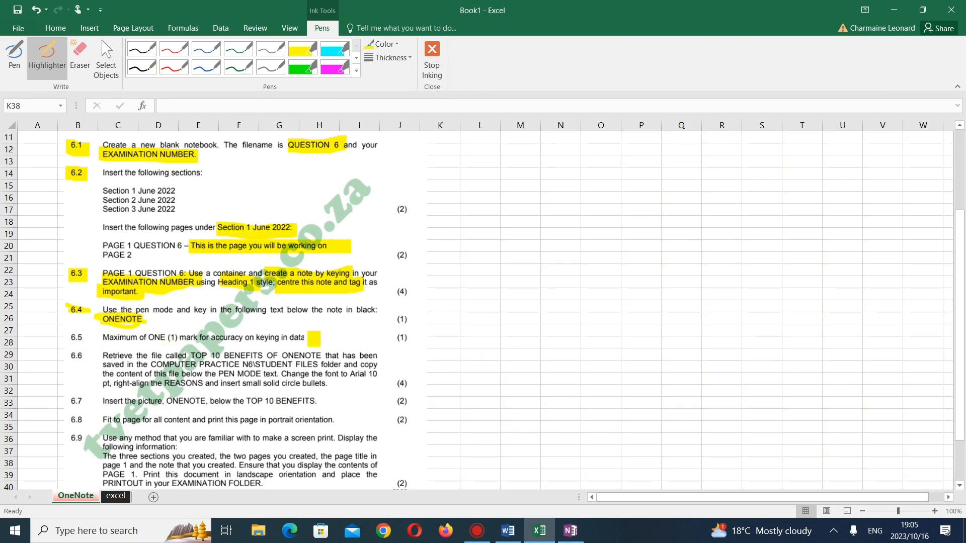
# Return to OneNote and handwrite ONENOTE in black pen below the examination number note, undoing and redrawing the second N's faulty strokes
pyautogui.click(570, 531)
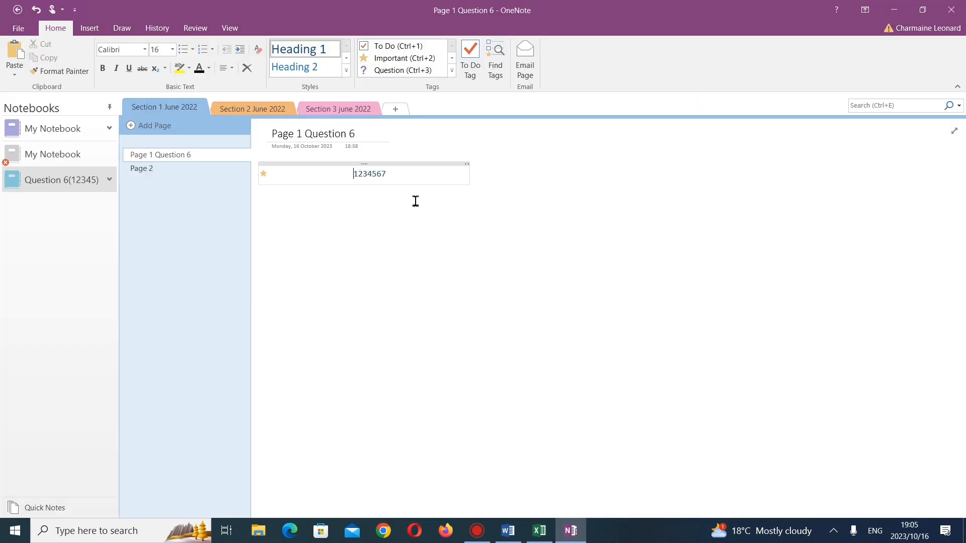
pyautogui.click(282, 194)
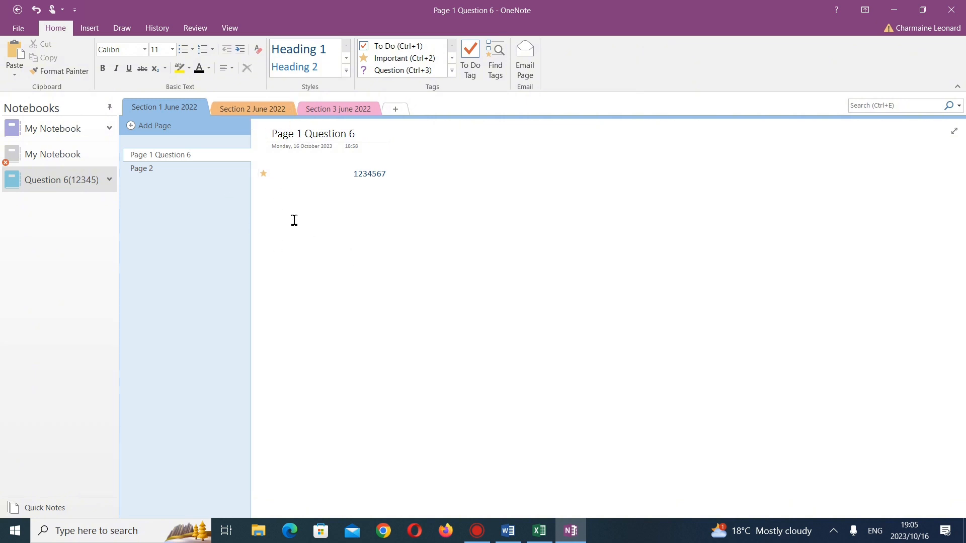
pyautogui.click(121, 28)
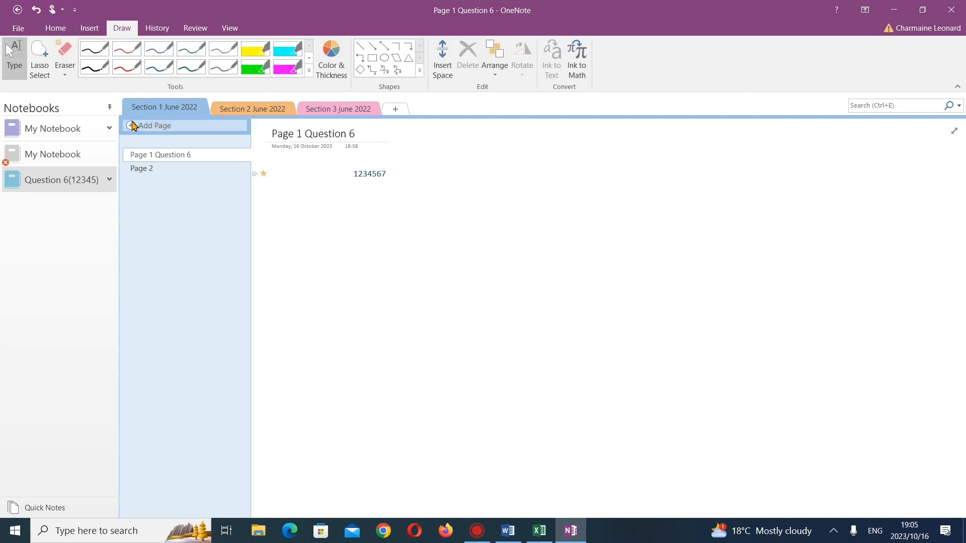
pyautogui.click(98, 70)
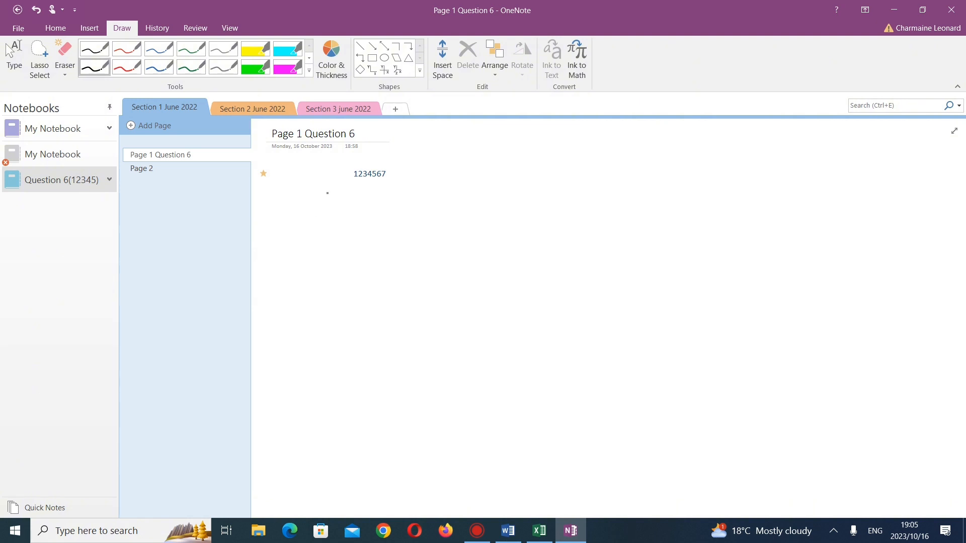
pyautogui.moveTo(328, 194)
pyautogui.mouseDown()
pyautogui.moveTo(315, 209)
pyautogui.moveTo(316, 246)
pyautogui.moveTo(346, 253)
pyautogui.moveTo(361, 233)
pyautogui.moveTo(355, 208)
pyautogui.moveTo(328, 192)
pyautogui.mouseUp()
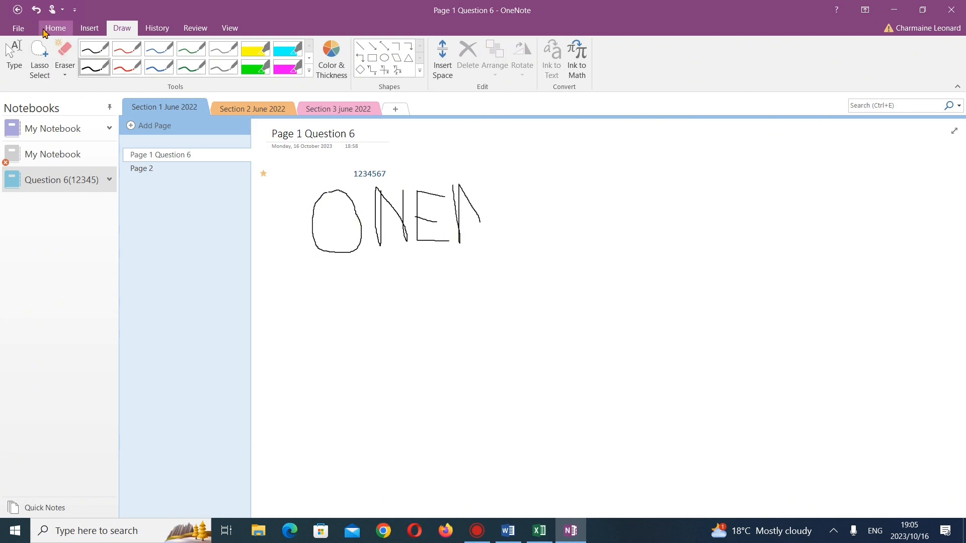
pyautogui.click(37, 11)
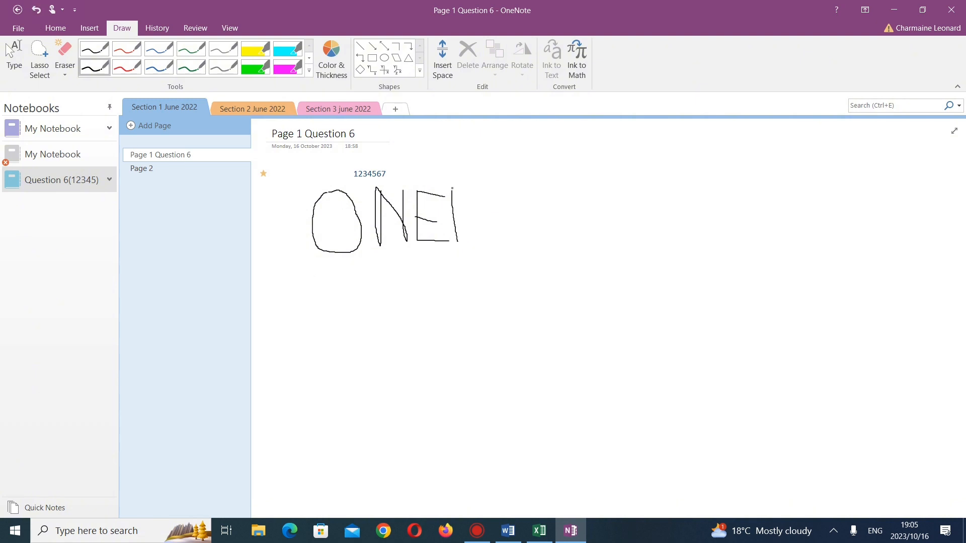
pyautogui.click(37, 10)
pyautogui.moveTo(472, 213)
pyautogui.mouseDown()
pyautogui.moveTo(483, 240)
pyautogui.moveTo(482, 192)
pyautogui.mouseUp()
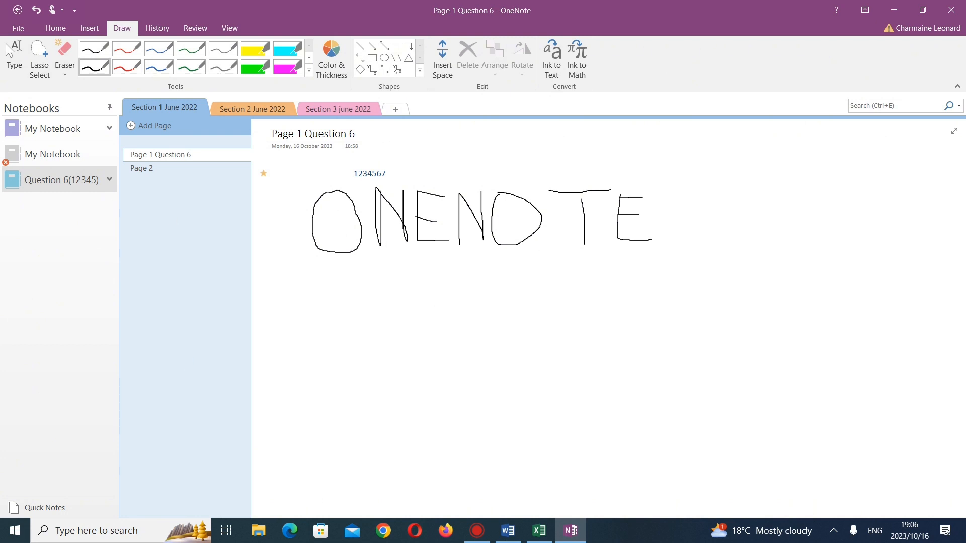
# Switch to the Excel workbook, highlight the number 6.5 in yellow, and compare the OneNote page with the question instructions
pyautogui.click(539, 531)
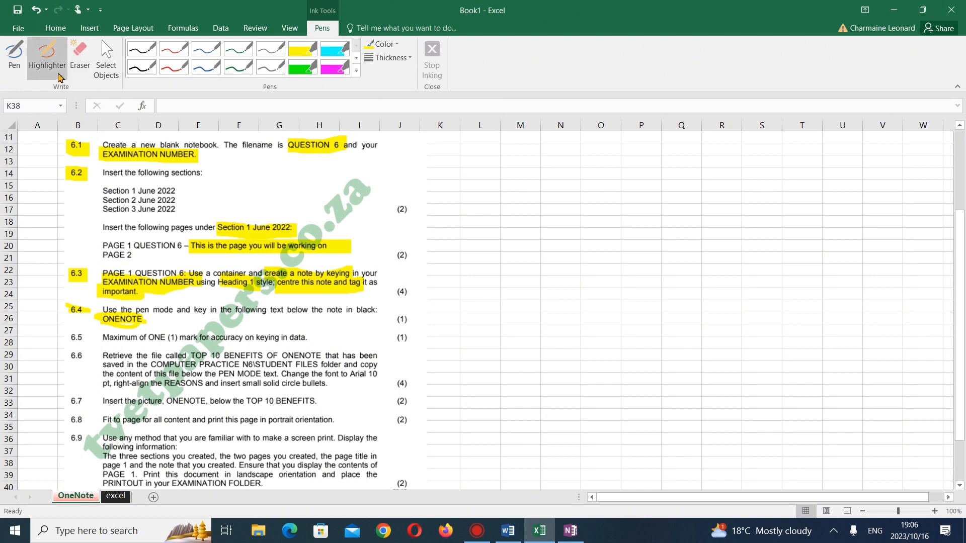
pyautogui.click(47, 57)
pyautogui.moveTo(71, 337); pyautogui.dragTo(82, 337)
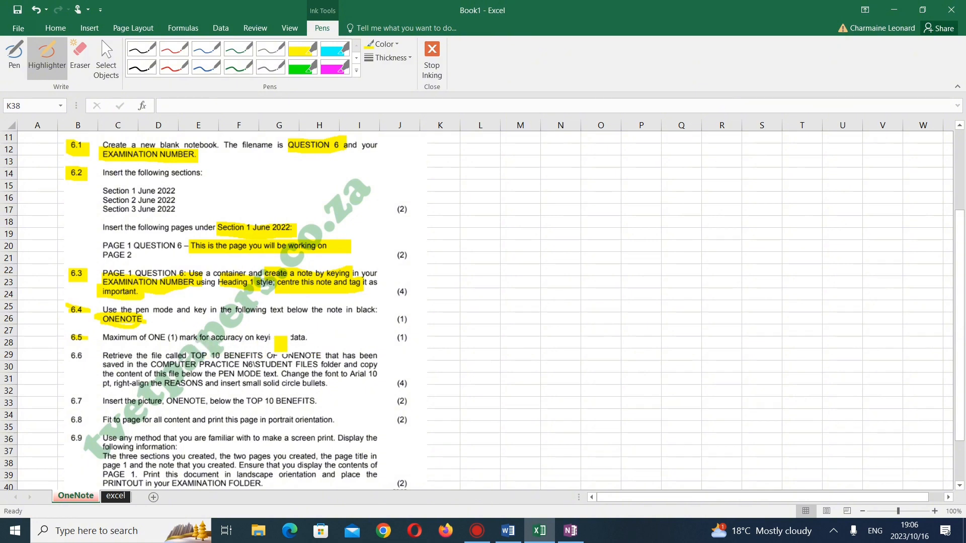
pyautogui.click(570, 530)
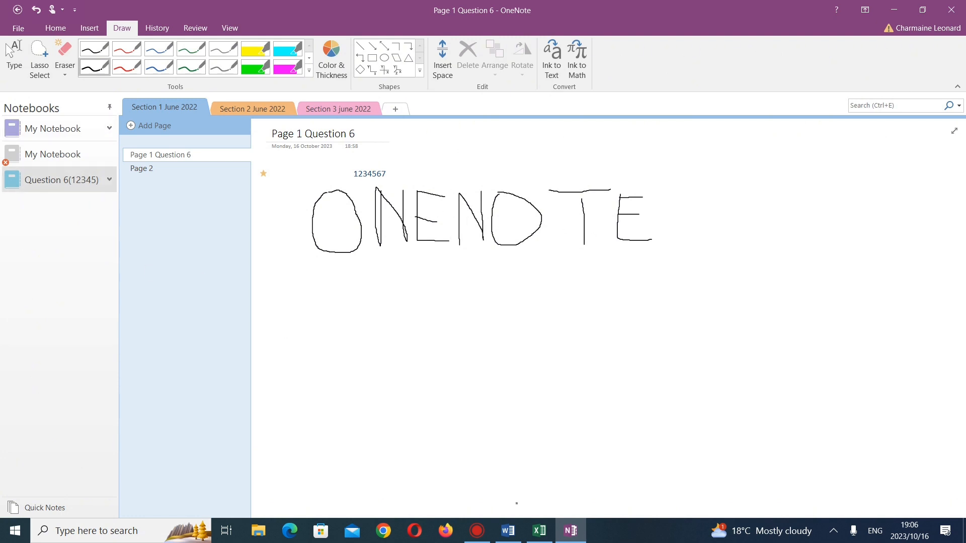
pyautogui.click(539, 531)
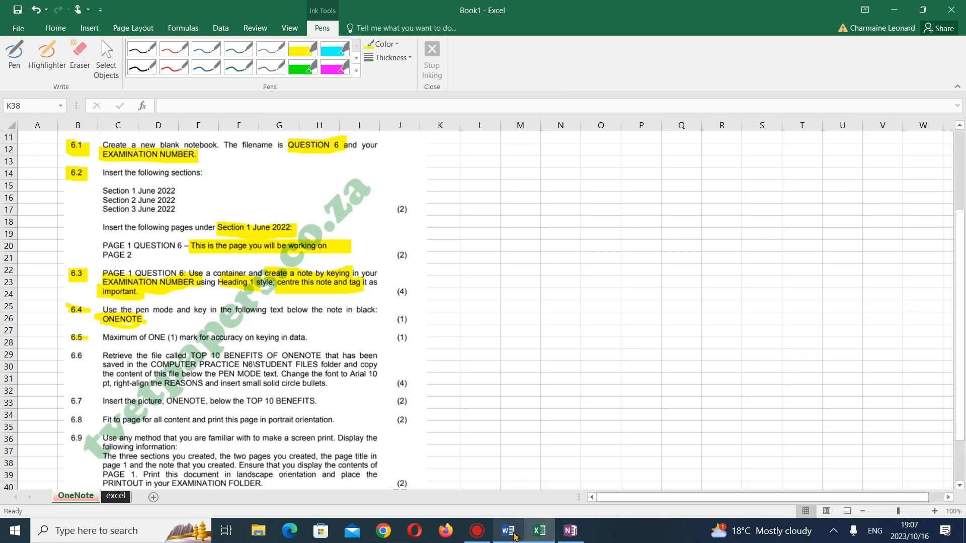
# Switch to Word and open the recent document TOP 10 BENEFITS OF ONENOTE from the STUDENT FILES folder
pyautogui.moveTo(508, 529)
pyautogui.click(509, 511)
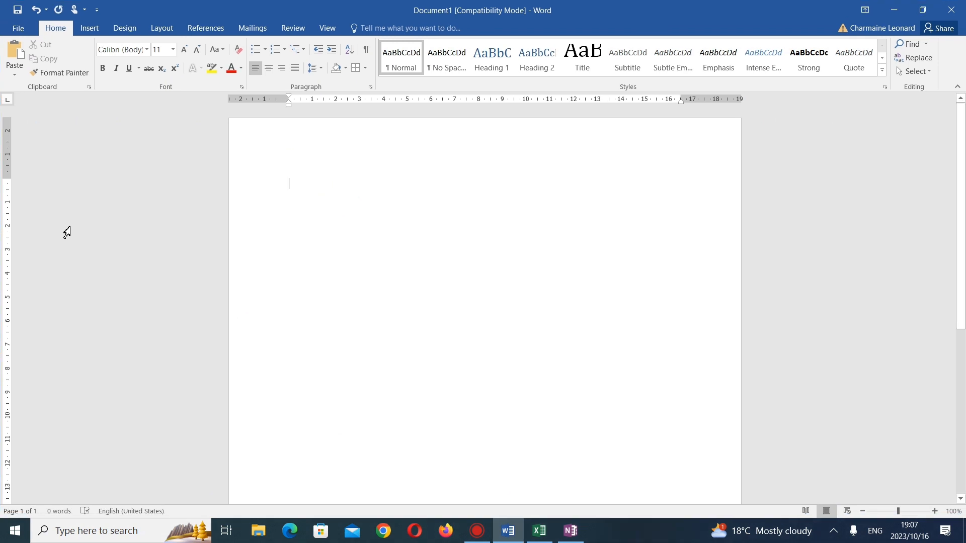
pyautogui.click(22, 30)
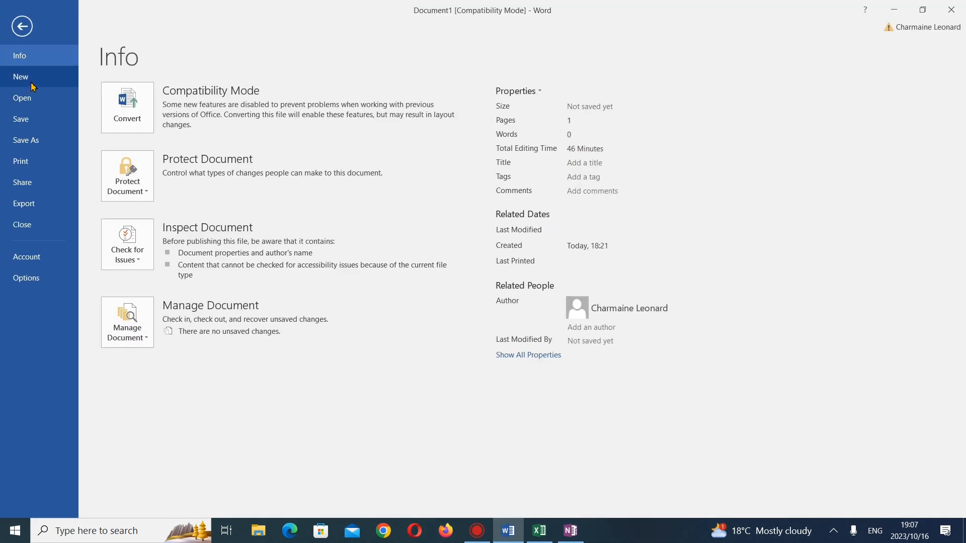
pyautogui.click(32, 104)
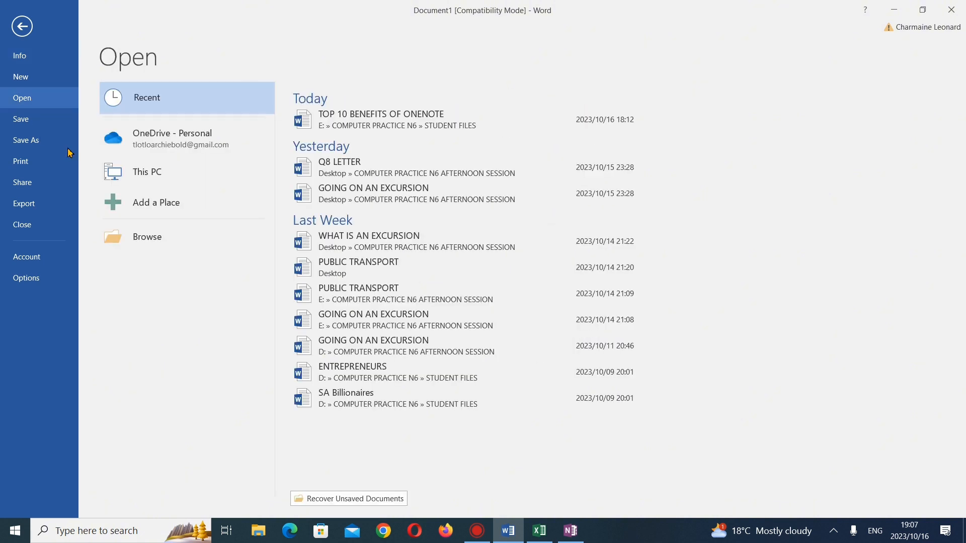
pyautogui.click(396, 121)
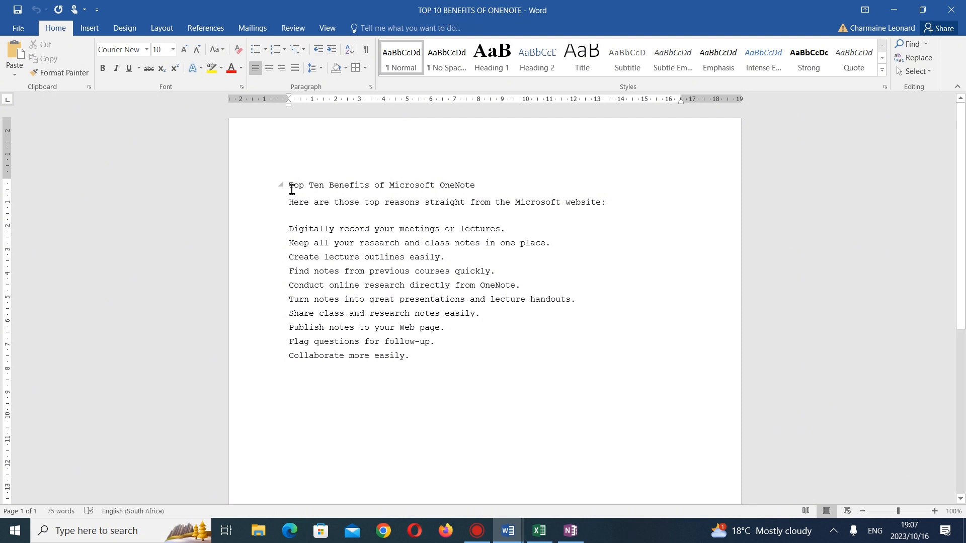
# Copy the entire content of the TOP 10 BENEFITS OF ONENOTE document
pyautogui.hotkey('ctrl', 'a')
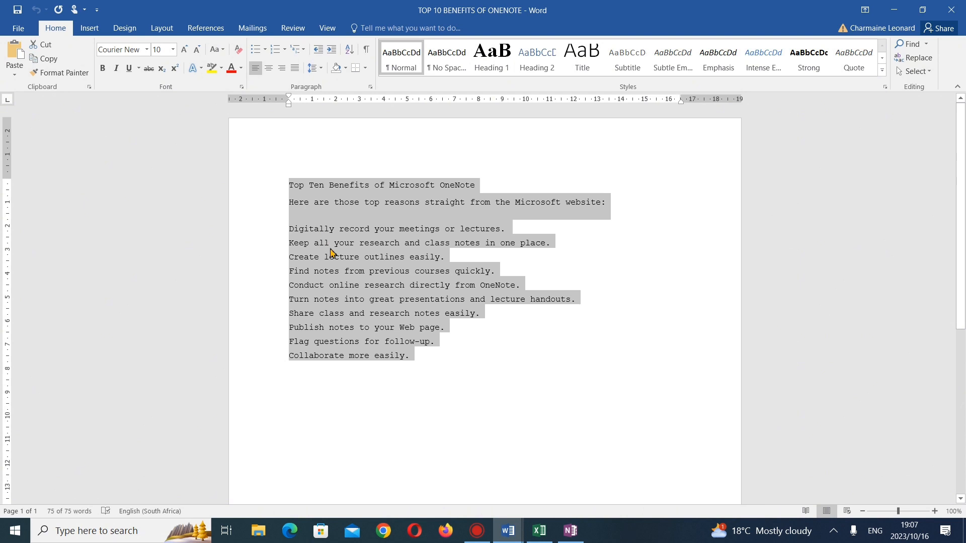
pyautogui.rightClick(380, 300)
pyautogui.click(405, 314)
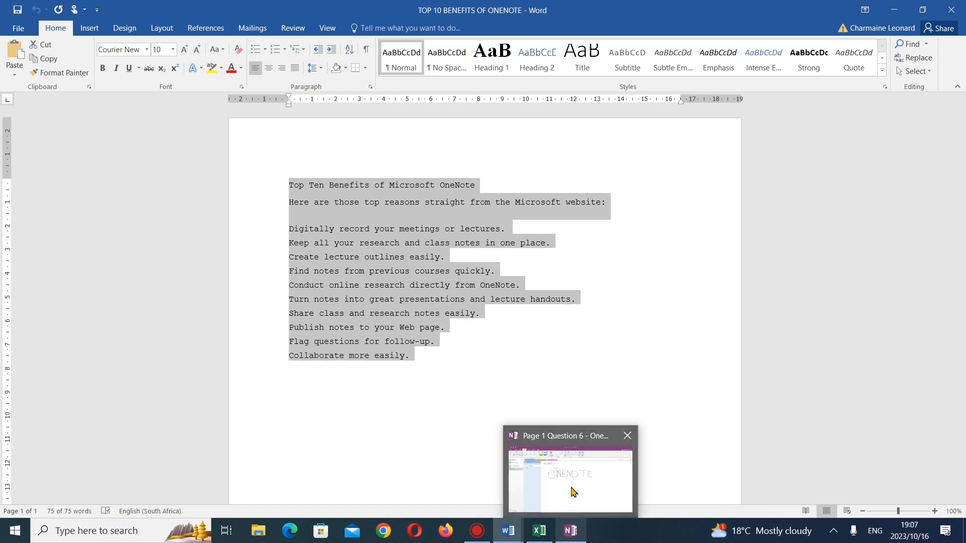
# Return to OneNote, check question 6.6 in Excel, and paste the copied text below the handwritten ONENOTE, keeping source formatting
pyautogui.click(570, 531)
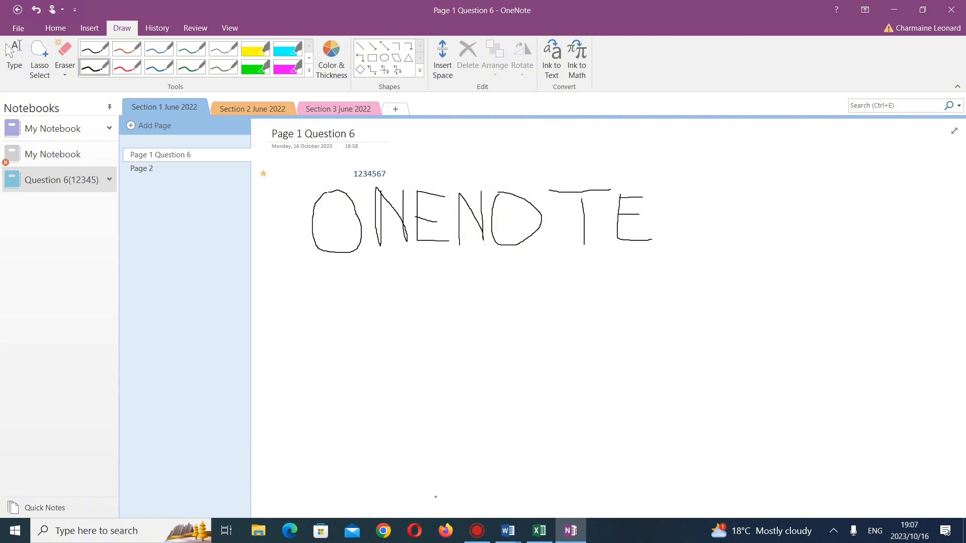
pyautogui.click(539, 530)
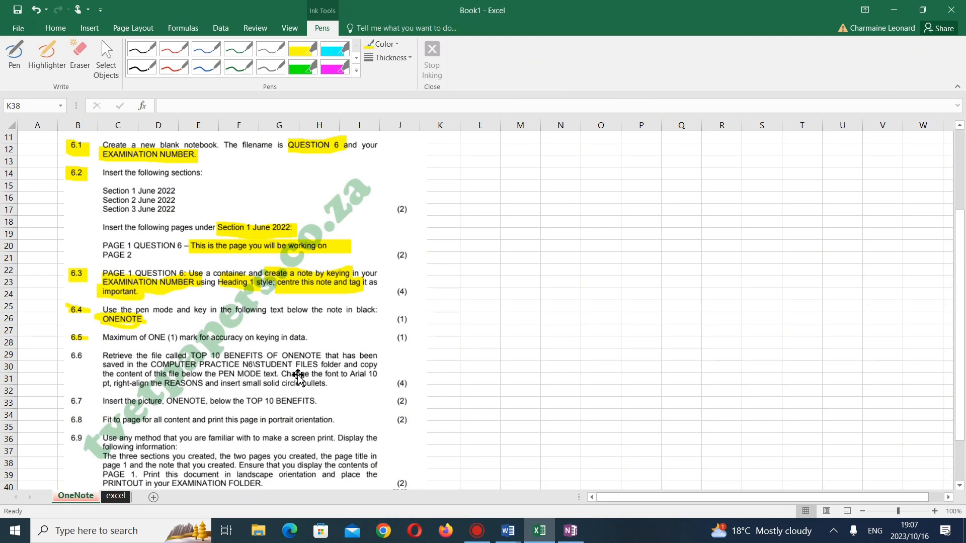
pyautogui.click(573, 530)
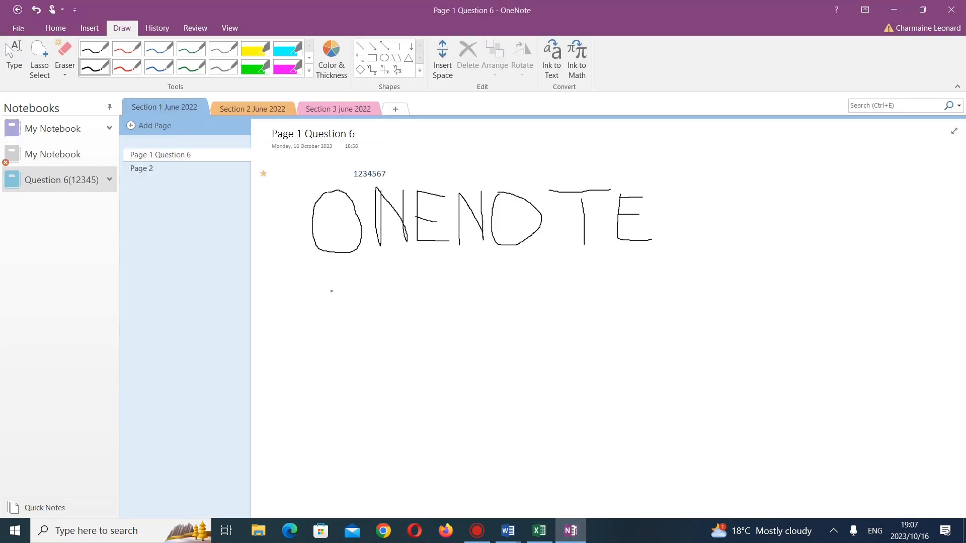
pyautogui.click(12, 54)
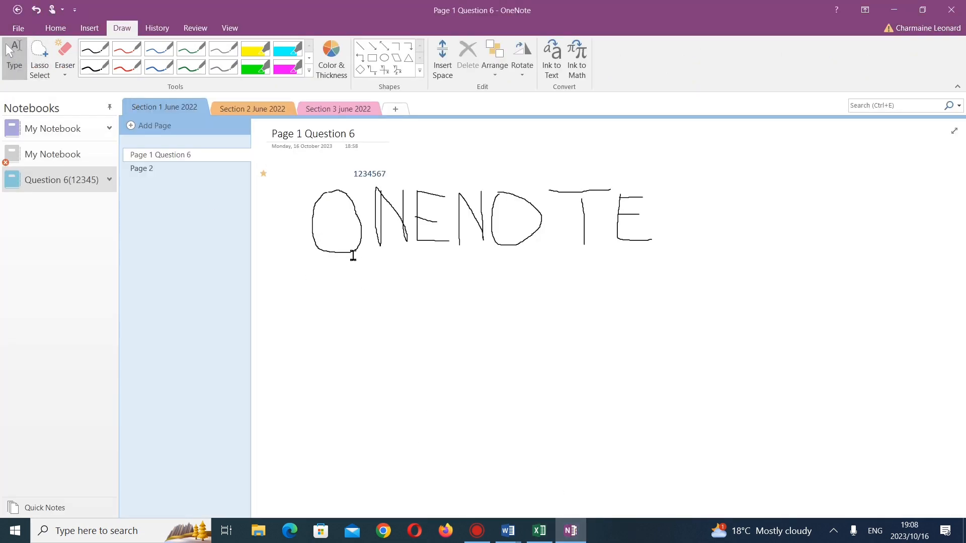
pyautogui.click(334, 296)
pyautogui.rightClick(337, 296)
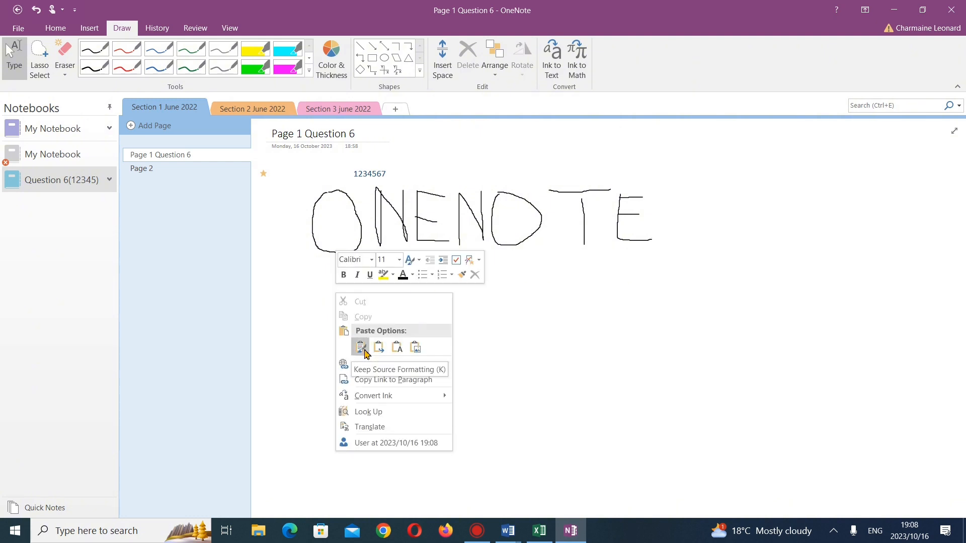
pyautogui.click(360, 347)
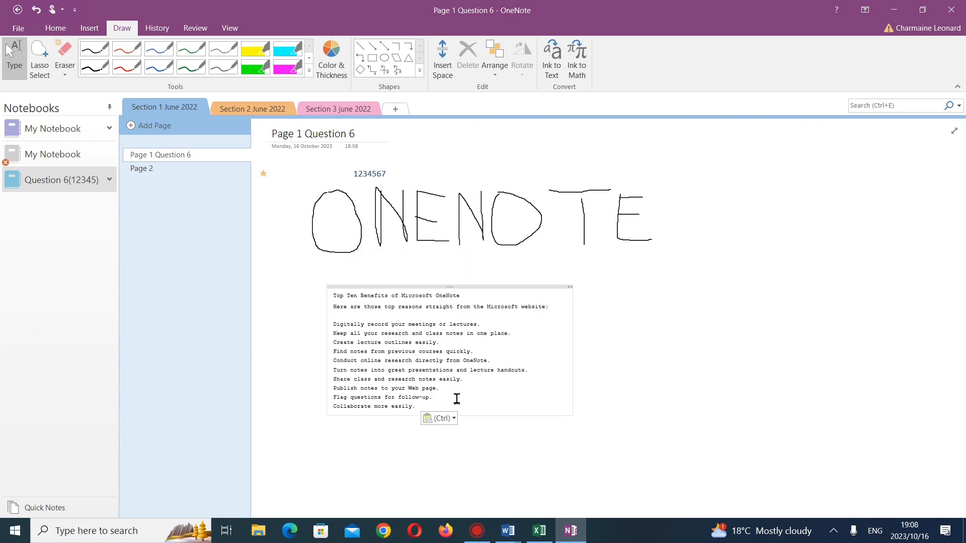
# Select all the pasted benefits text and set its font size to 10
pyautogui.doubleClick(434, 397)
pyautogui.moveTo(445, 406); pyautogui.dragTo(336, 298)
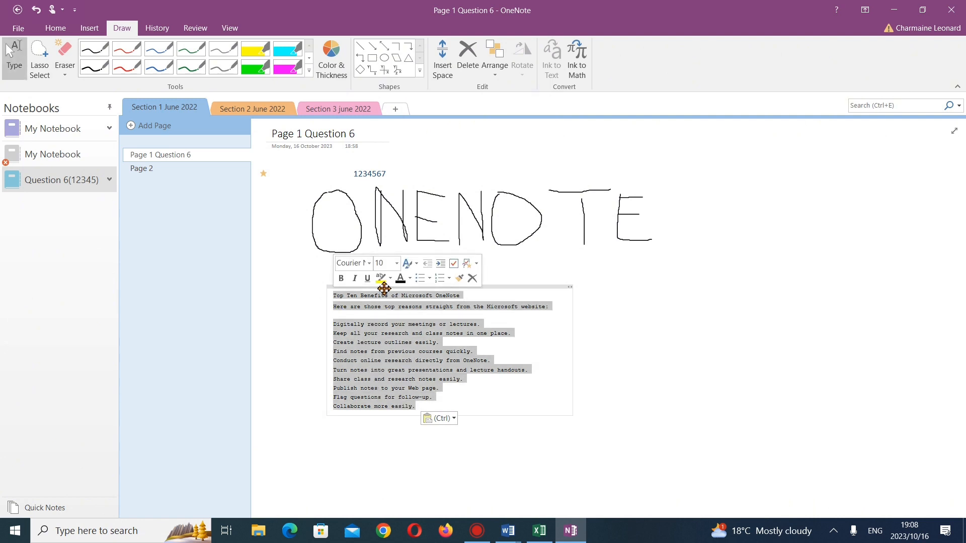
pyautogui.click(396, 263)
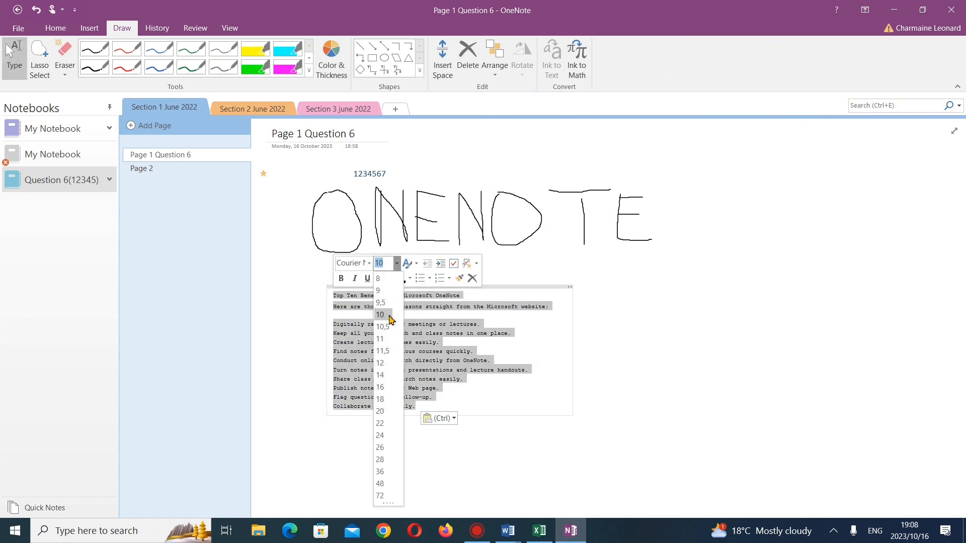
pyautogui.click(387, 314)
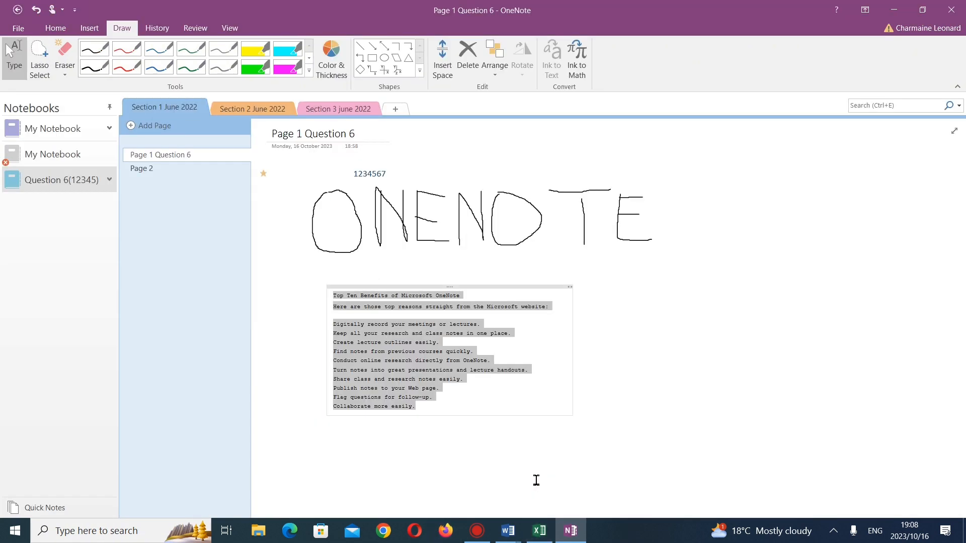
# Check the font instruction in the Excel workbook and change the selected benefits text in OneNote to Arial
pyautogui.moveTo(539, 529)
pyautogui.moveTo(537, 500)
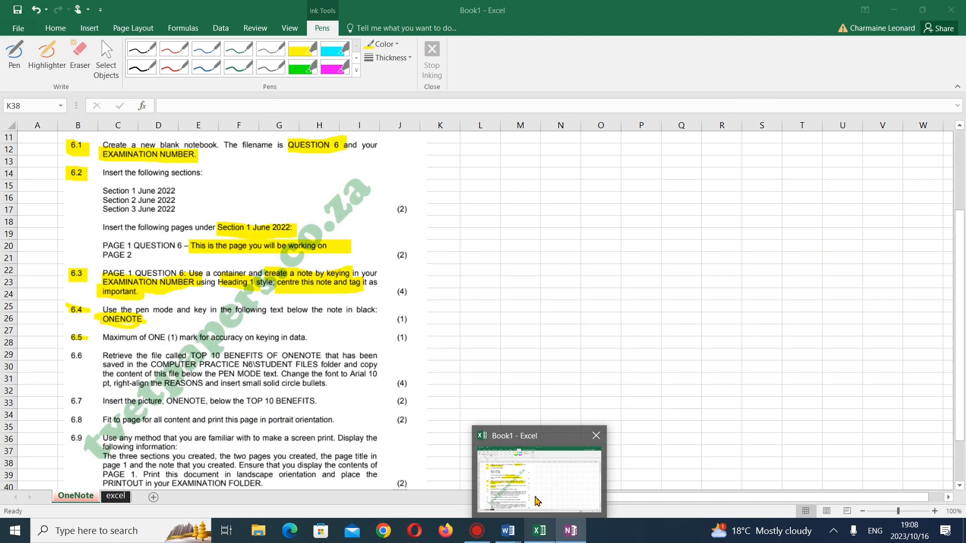
pyautogui.click(571, 530)
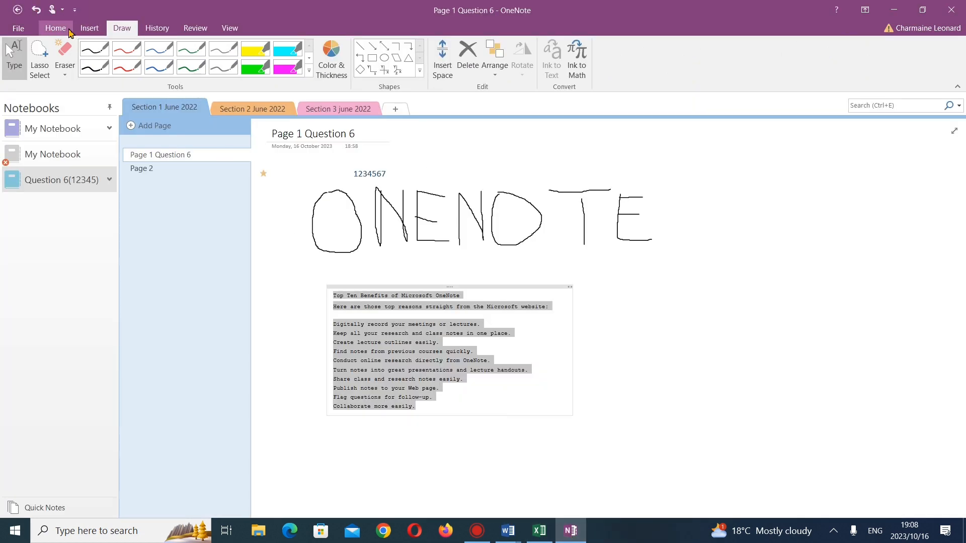
pyautogui.click(55, 28)
pyautogui.click(144, 49)
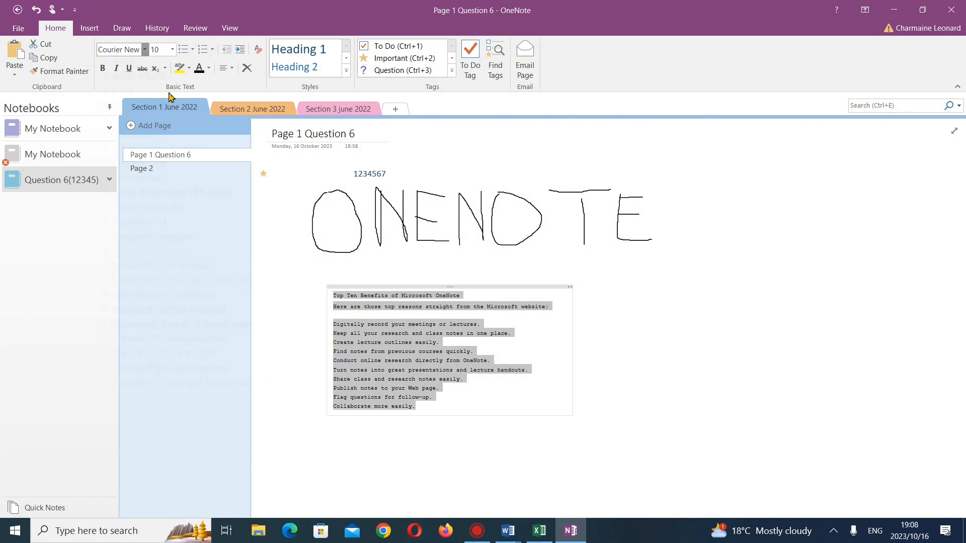
pyautogui.scroll(2, 186, 166)
pyautogui.scroll(12, 187, 166)
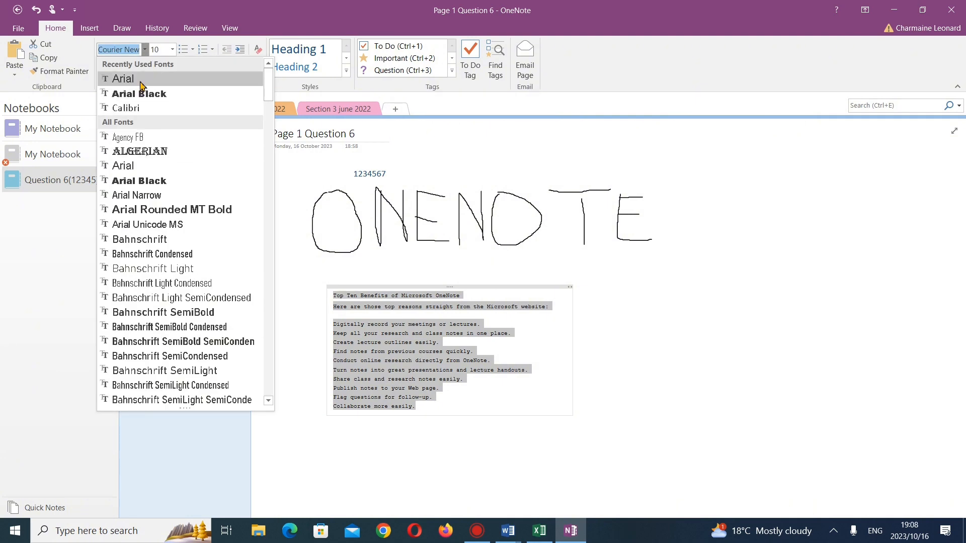
pyautogui.click(132, 79)
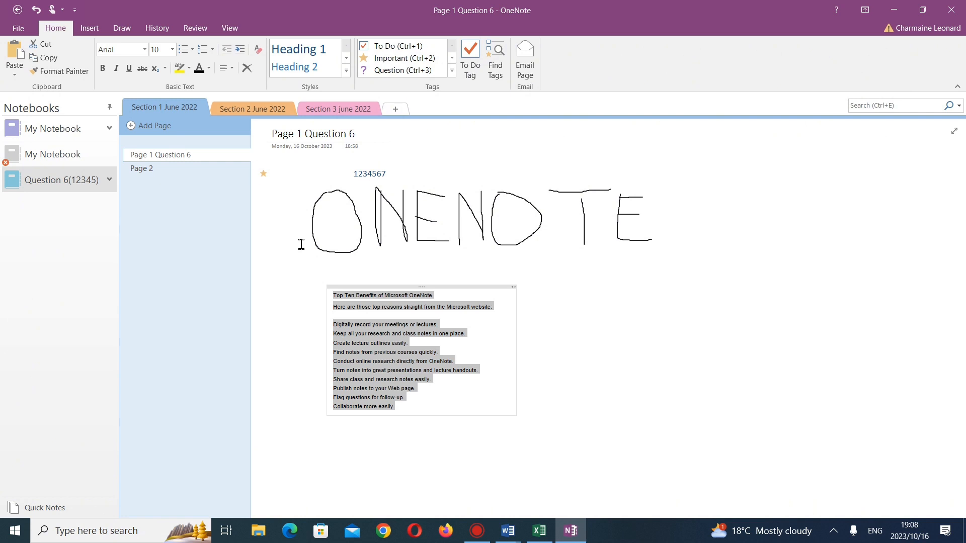
# Set the selected benefits text to font size 12 and review question 6.6 in the Excel workbook
pyautogui.click(173, 50)
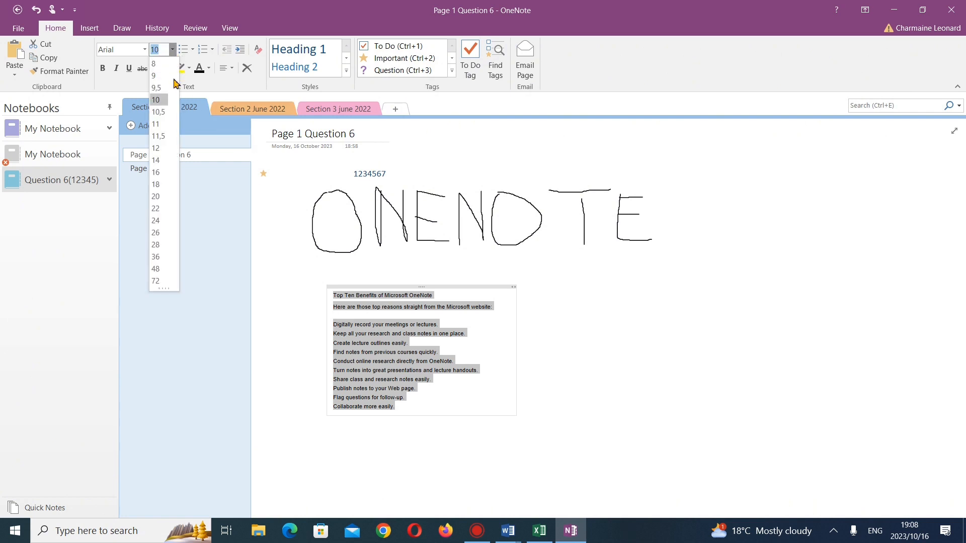
pyautogui.click(157, 148)
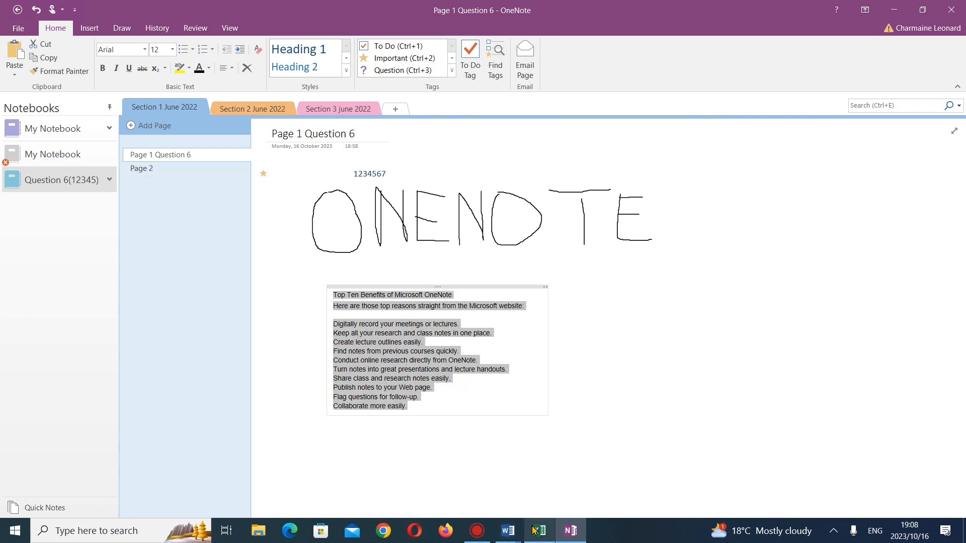
pyautogui.click(546, 473)
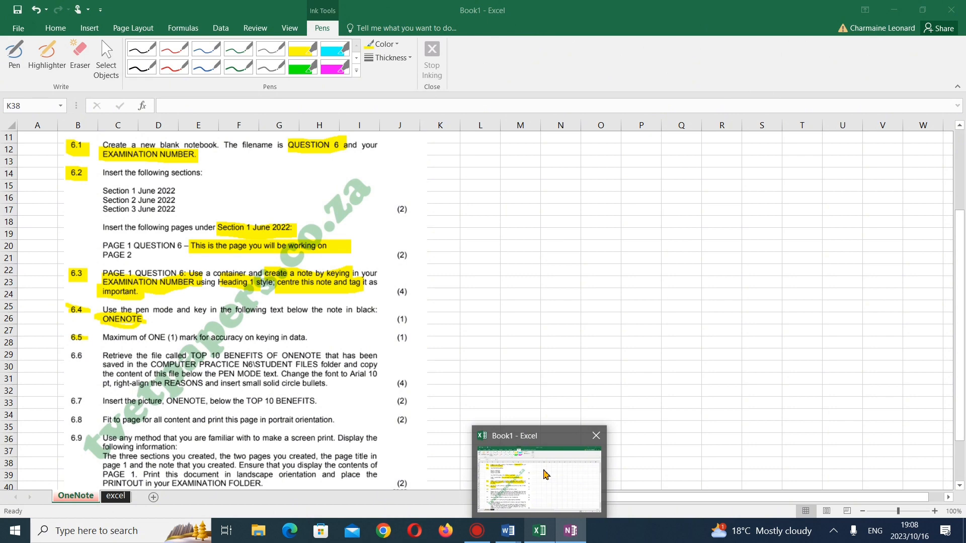
pyautogui.click(571, 536)
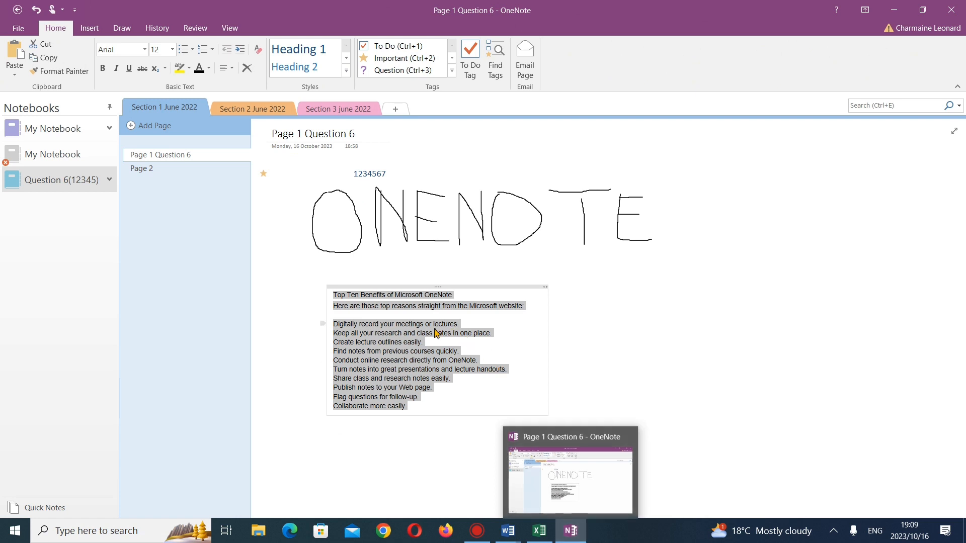
# Right-align the ten reasons from "Digitally record your meetings or lectures." to "Collaborate more easily."
pyautogui.click(384, 335)
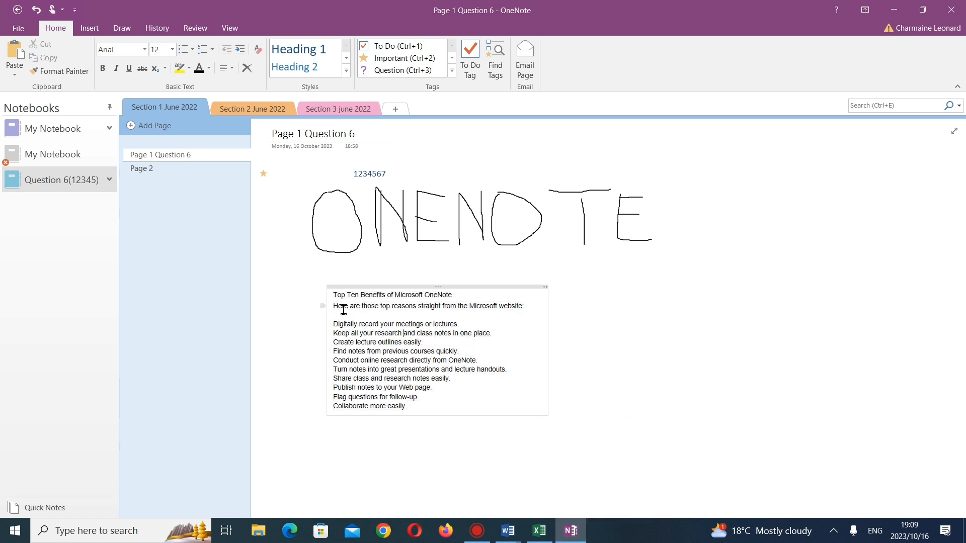
pyautogui.moveTo(335, 324); pyautogui.dragTo(413, 408)
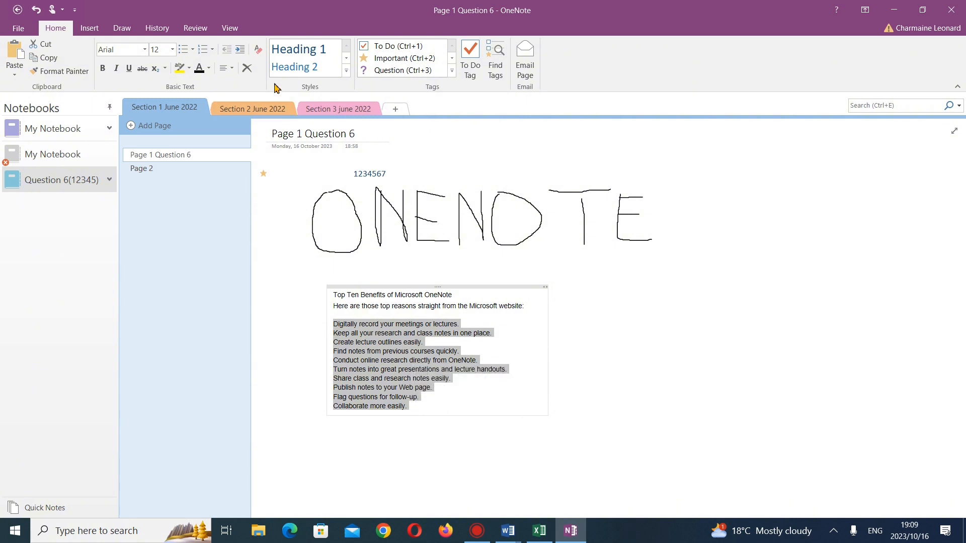
pyautogui.click(233, 70)
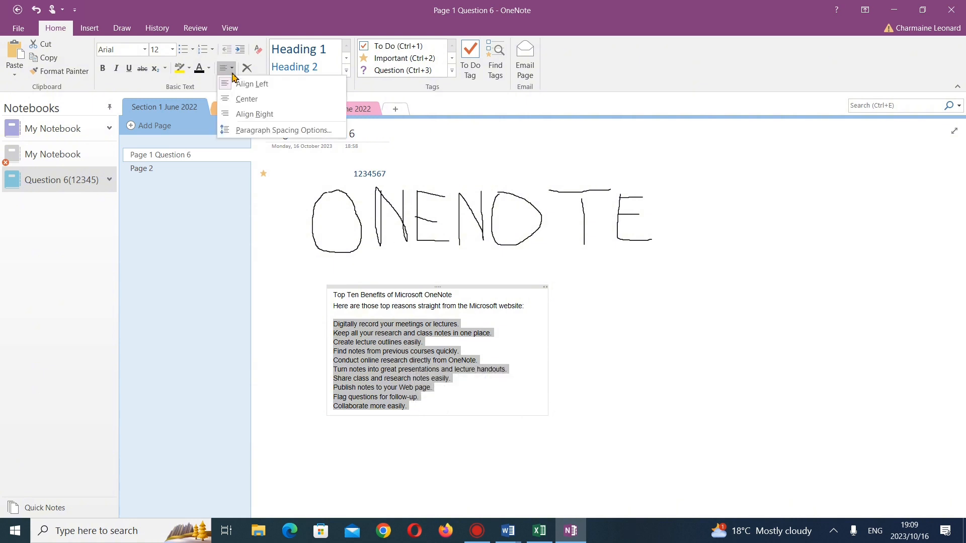
pyautogui.click(243, 116)
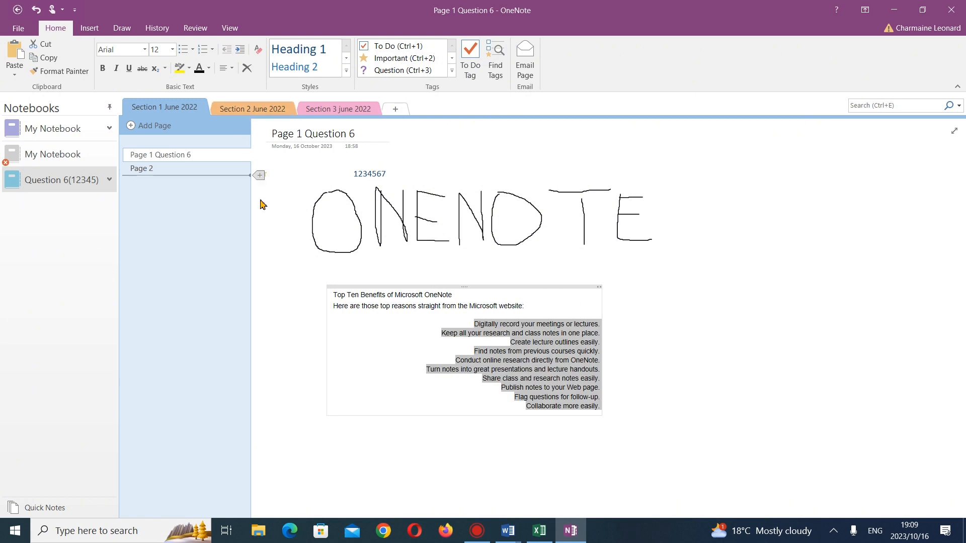
# Add small solid circle bullets to the ten right-aligned reasons and narrow the benefits note container
pyautogui.click(184, 50)
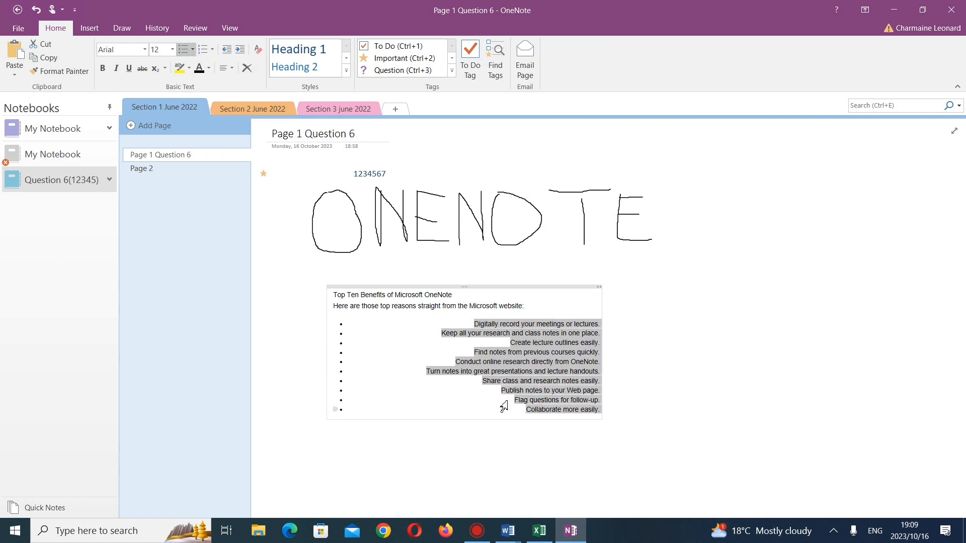
pyautogui.click(478, 454)
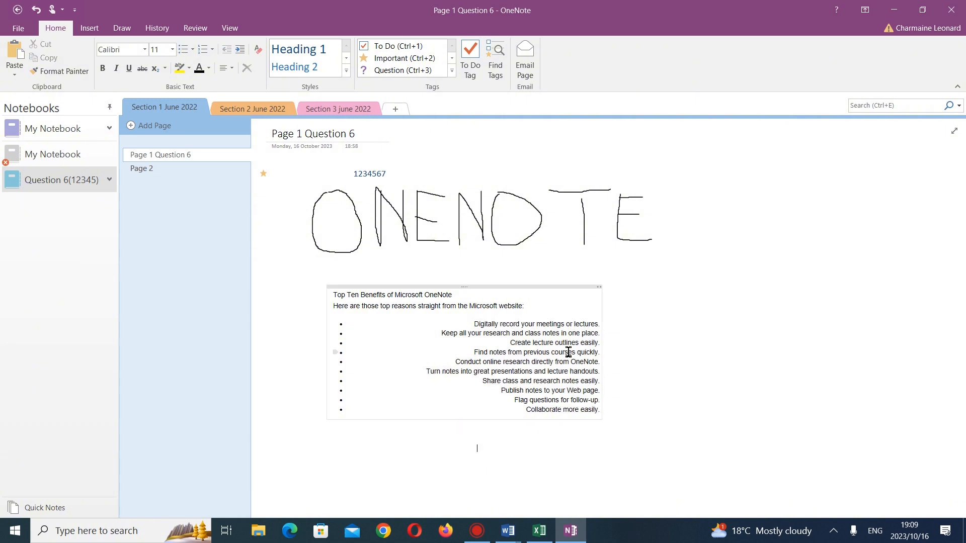
pyautogui.moveTo(603, 343); pyautogui.dragTo(561, 343)
pyautogui.click(488, 443)
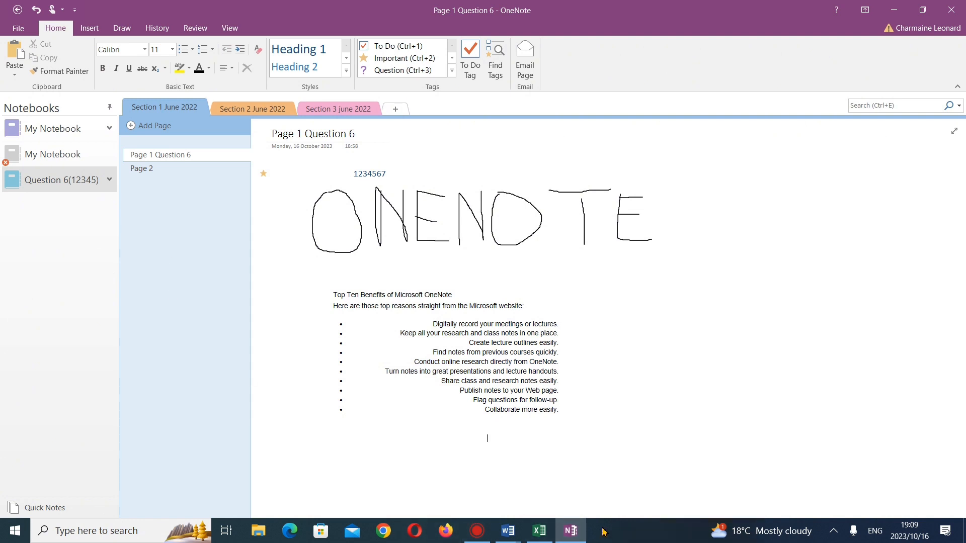
# Read question 6.7 about inserting the picture in the Excel workbook and return to the OneNote page
pyautogui.hotkey('alt', 'Tab')
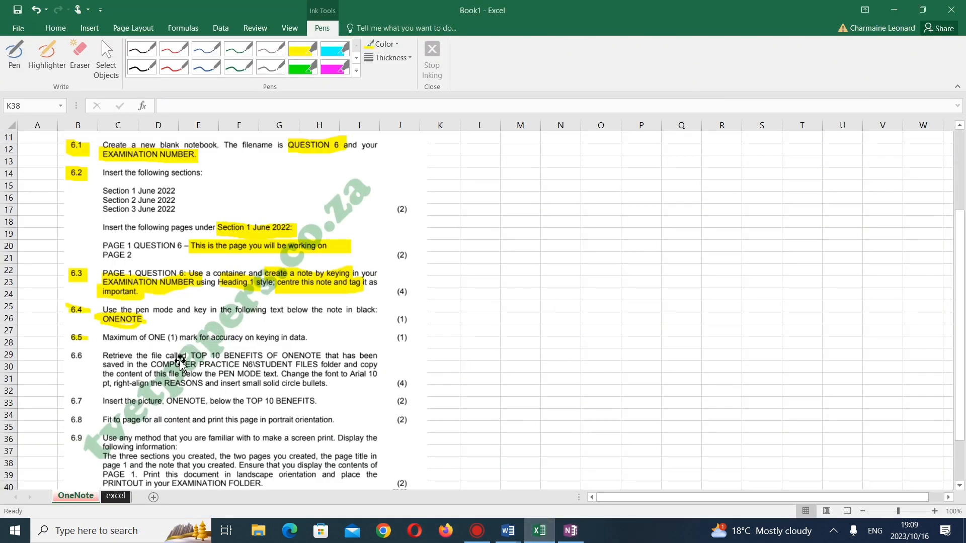
pyautogui.scroll(-1, 178, 359)
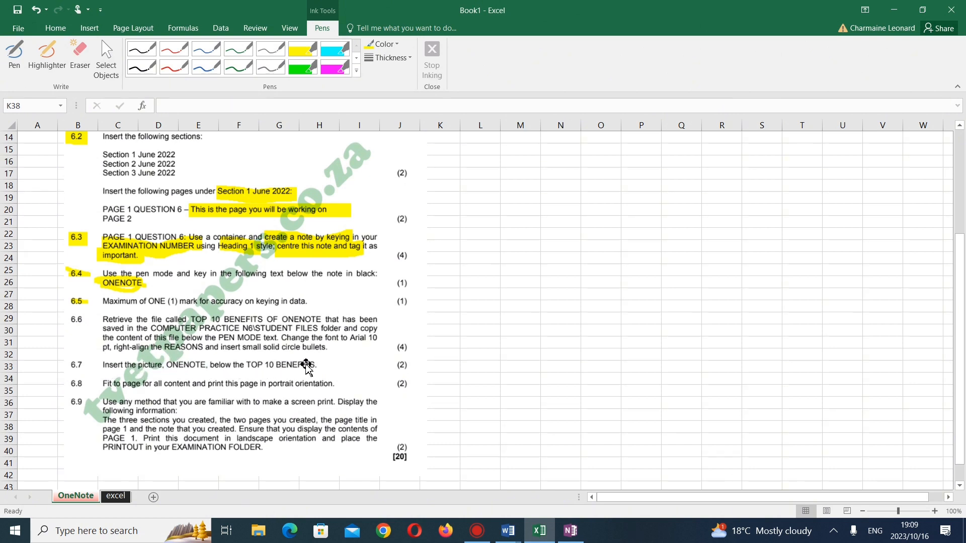
pyautogui.click(570, 531)
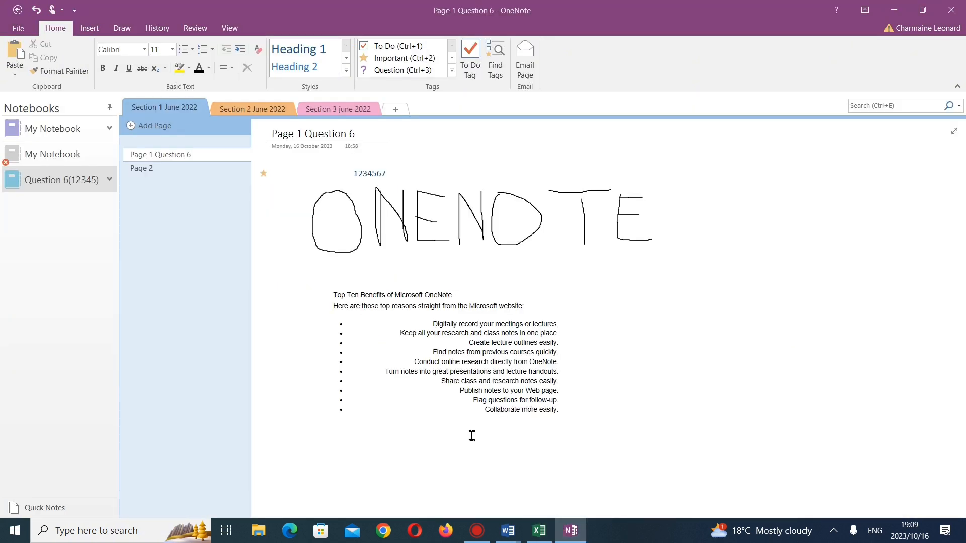
# Insert the ONENOTE picture from the Saved Pictures folder below the Top Ten Benefits text
pyautogui.click(341, 435)
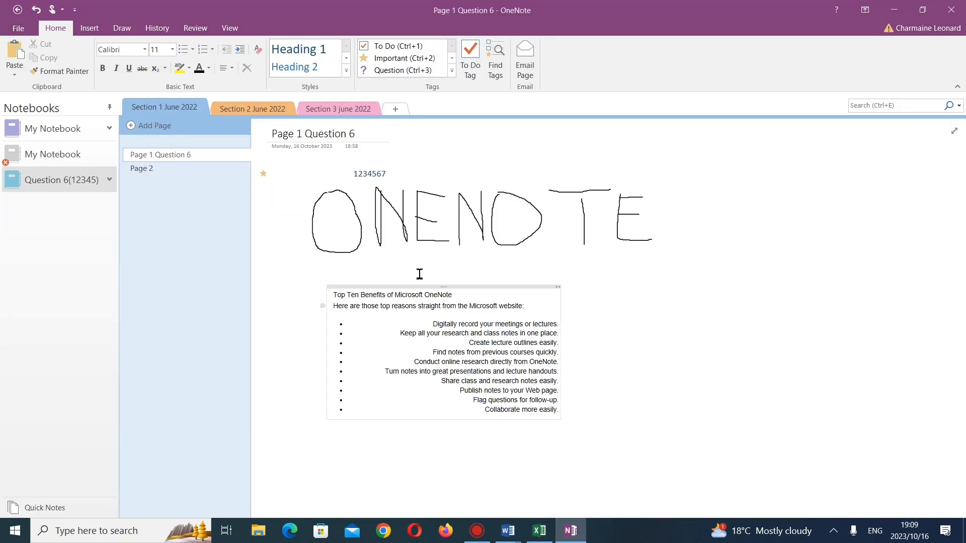
pyautogui.click(95, 32)
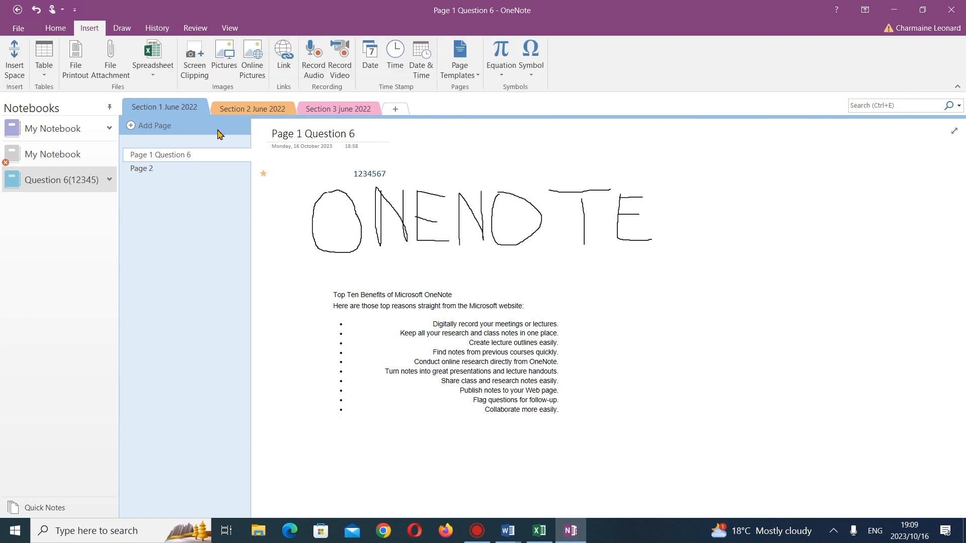
pyautogui.click(229, 63)
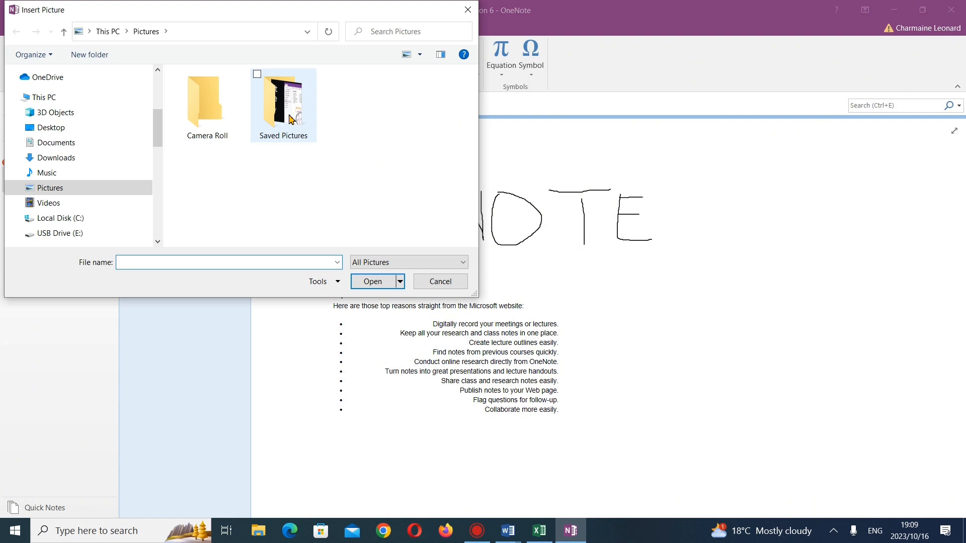
pyautogui.doubleClick(290, 119)
pyautogui.click(204, 127)
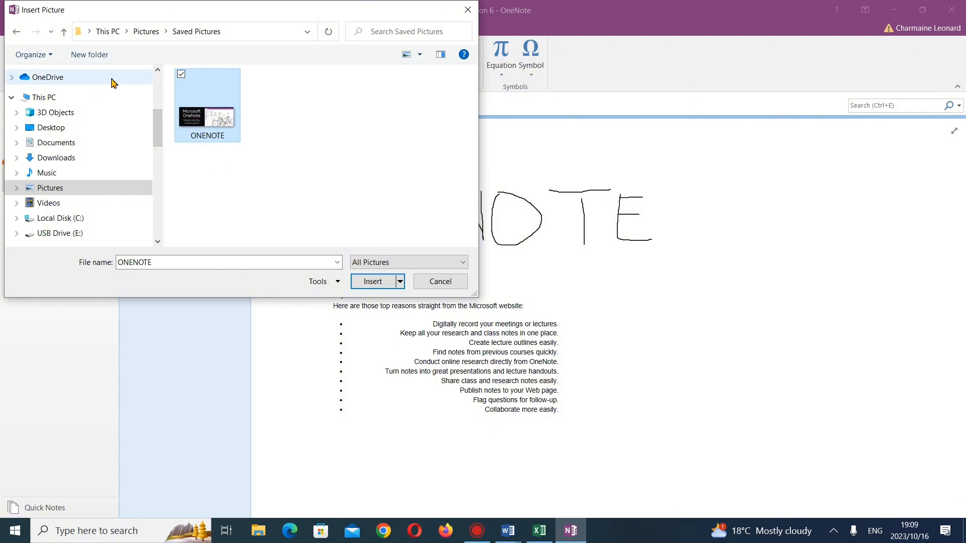
pyautogui.click(366, 284)
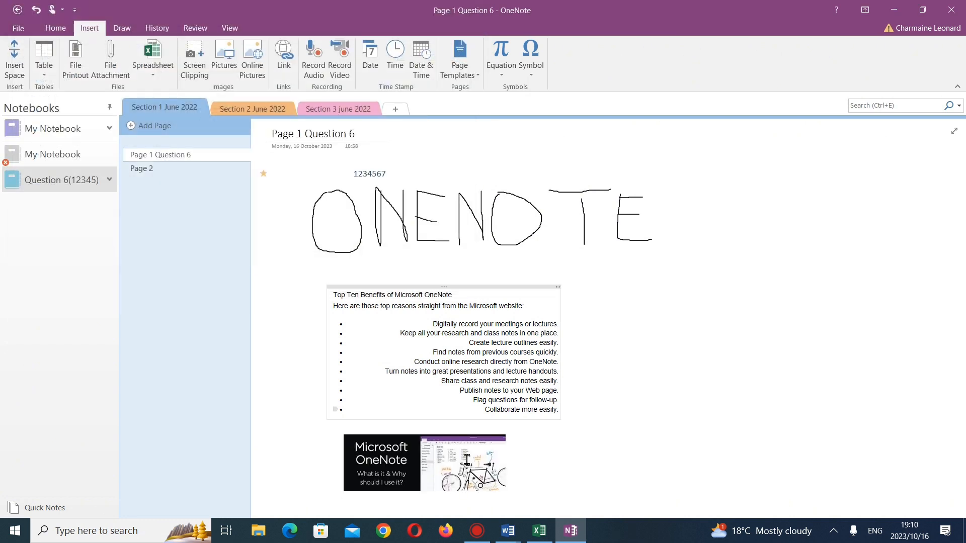
# Enlarge the inserted ONENOTE picture until its width roughly matches the benefits note container above it
pyautogui.click(487, 465)
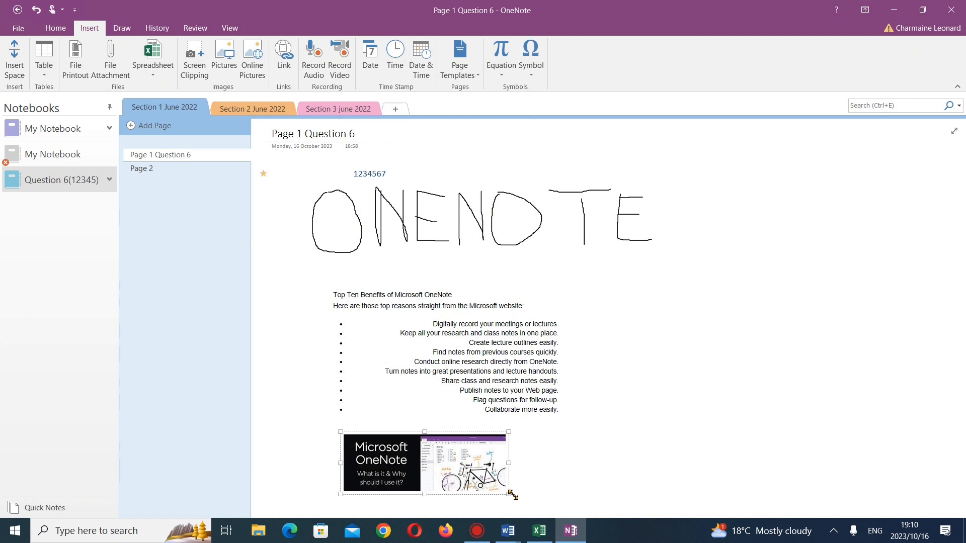
pyautogui.moveTo(513, 493); pyautogui.dragTo(544, 506)
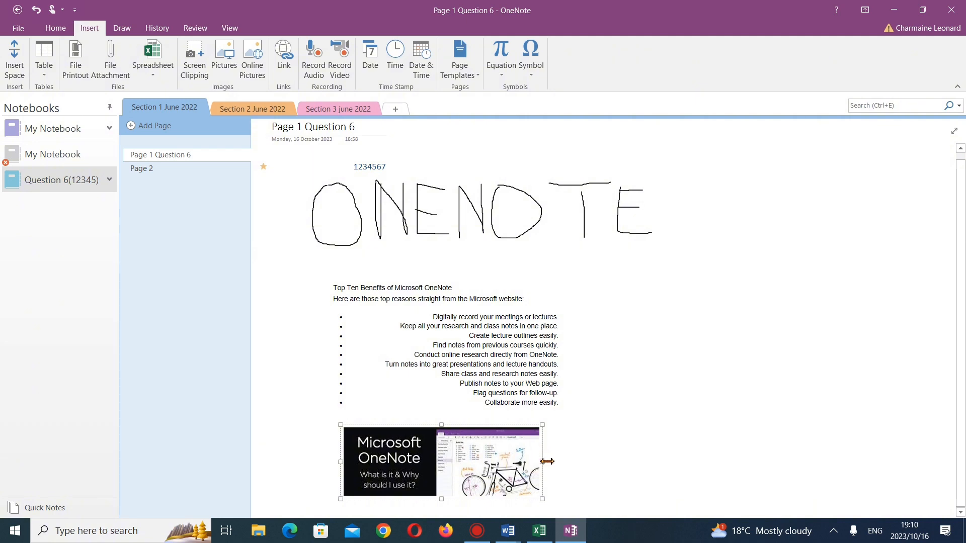
pyautogui.moveTo(547, 461); pyautogui.dragTo(559, 459)
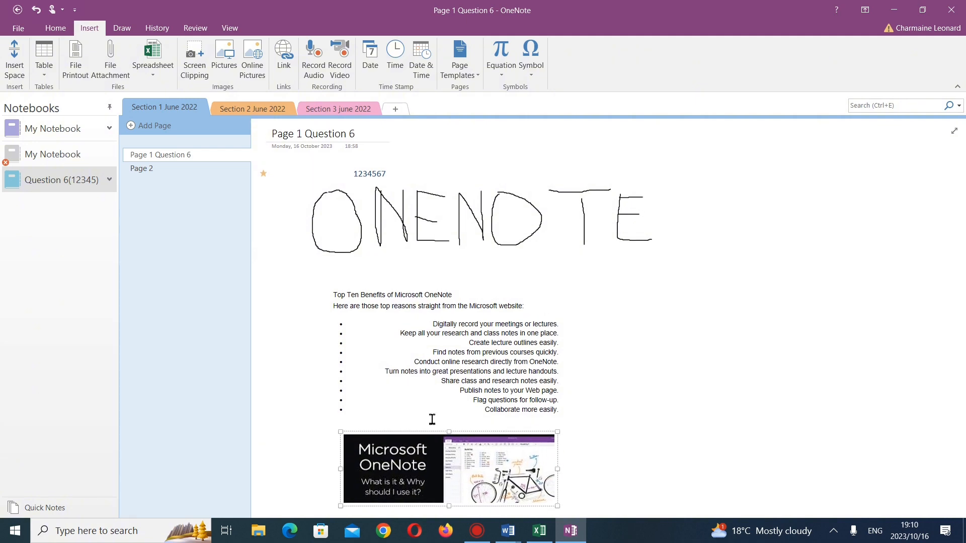
# Review questions 6.8 and 6.9 in the Excel workbook and check that the full Page 1 contents show in OneNote
pyautogui.click(549, 532)
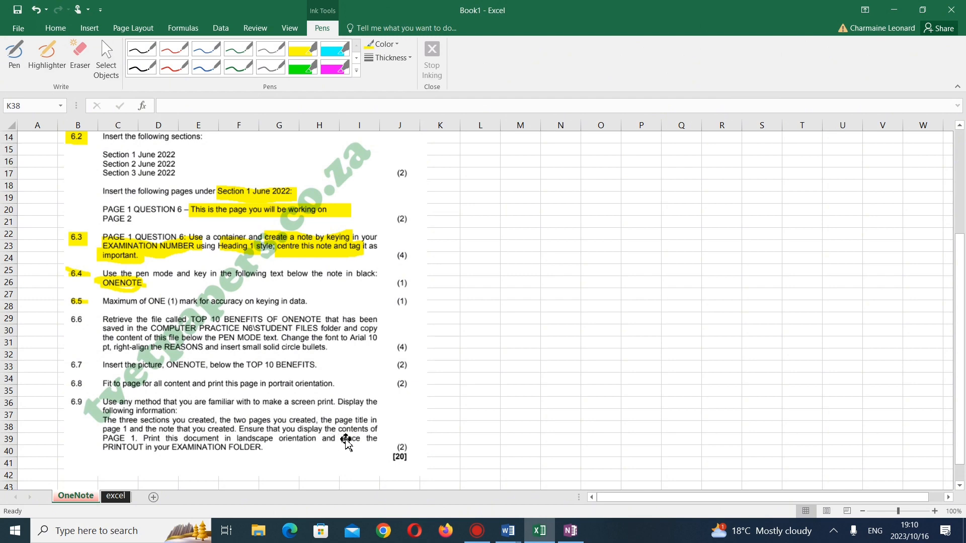
pyautogui.click(568, 529)
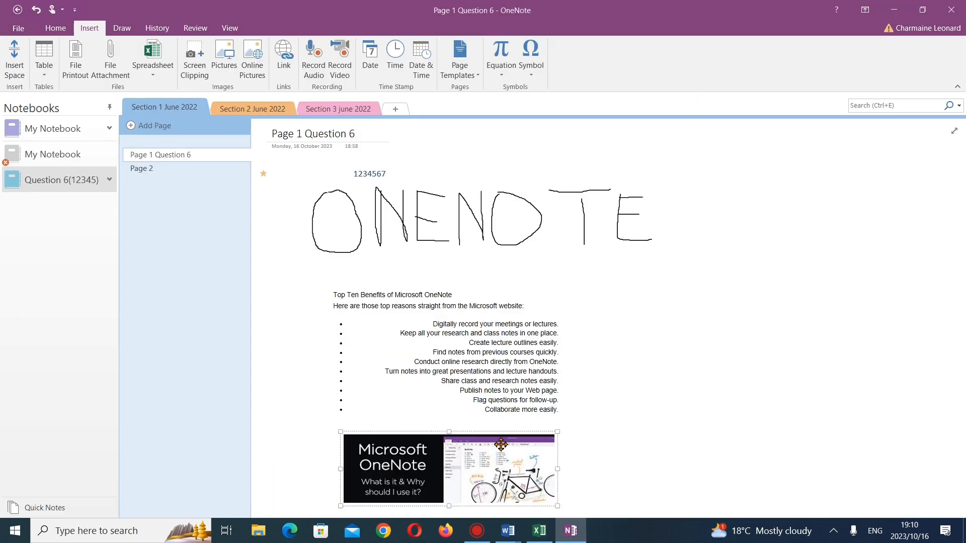
pyautogui.scroll(-1, 501, 445)
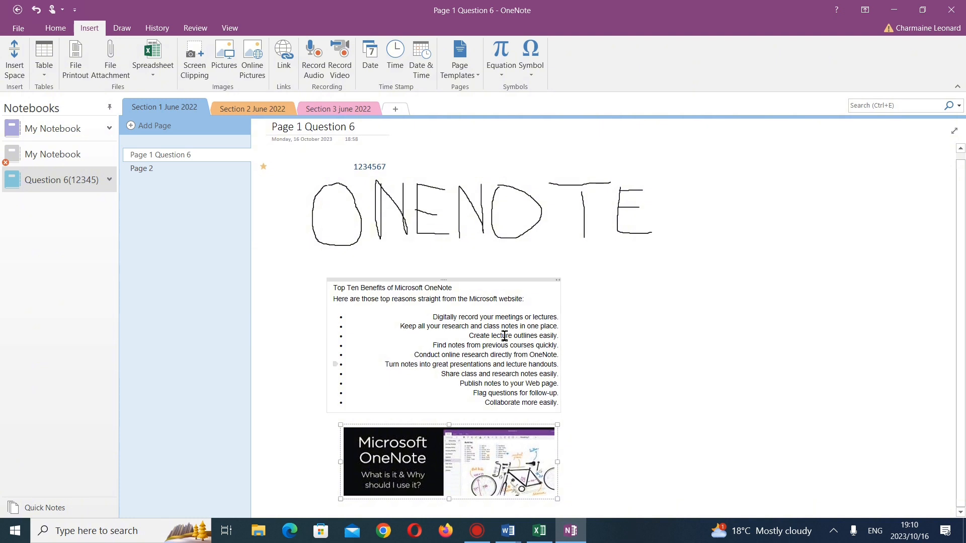
pyautogui.scroll(1, 438, 361)
pyautogui.scroll(-1, 412, 349)
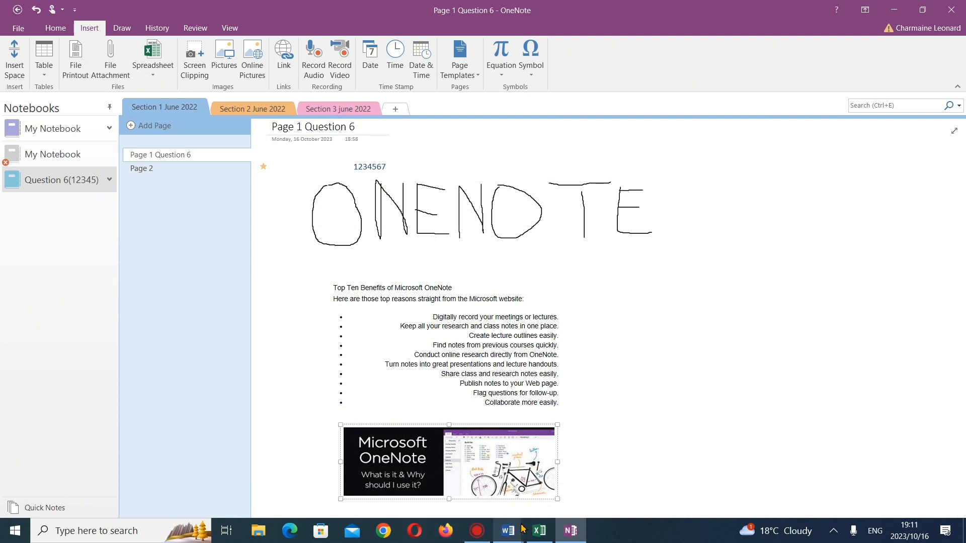
# Switch to the blank Document1 in Word and paste the OneNote screenshot into it
pyautogui.moveTo(537, 531)
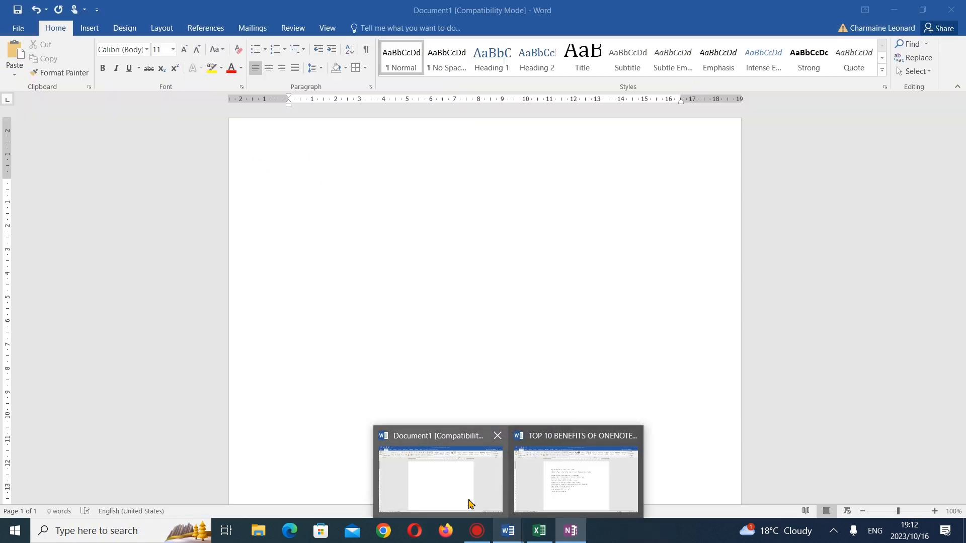
pyautogui.click(468, 505)
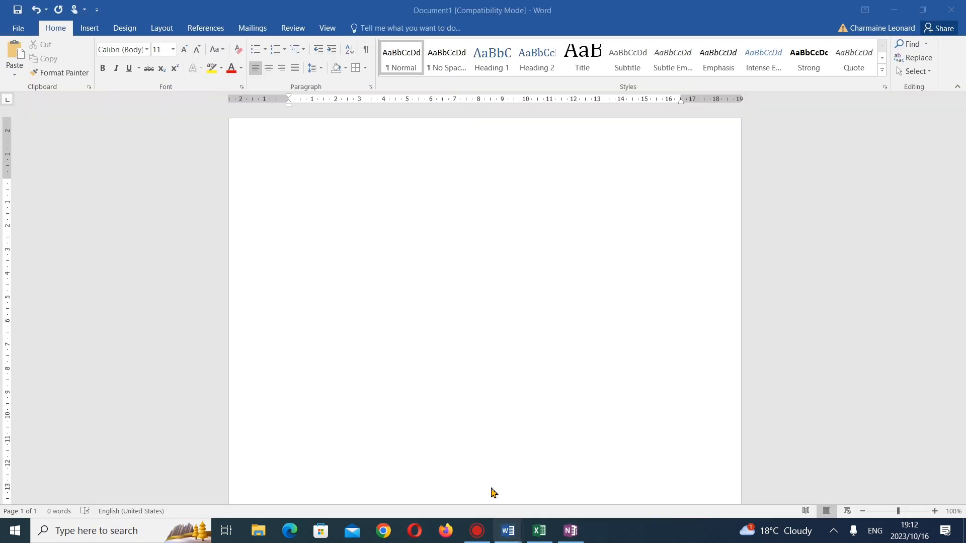
pyautogui.rightClick(298, 186)
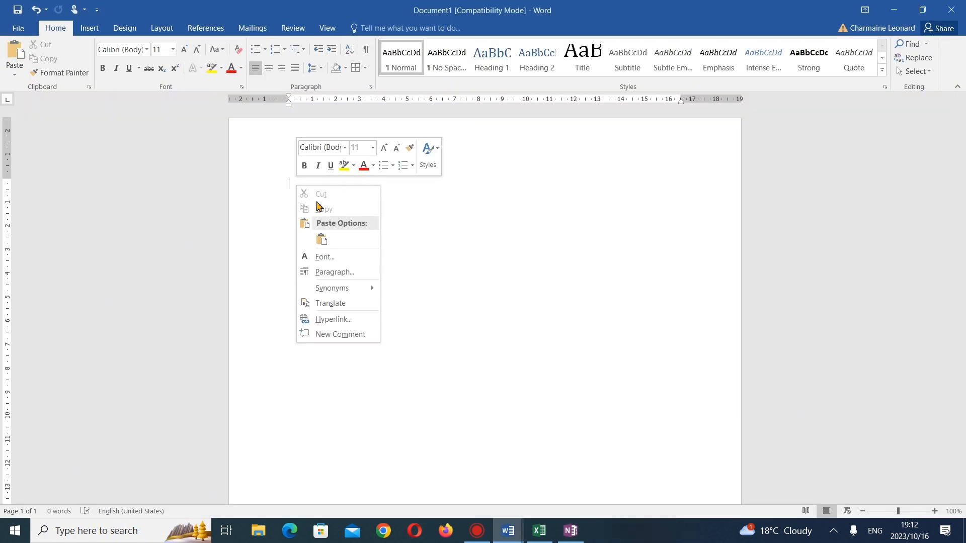
pyautogui.click(322, 240)
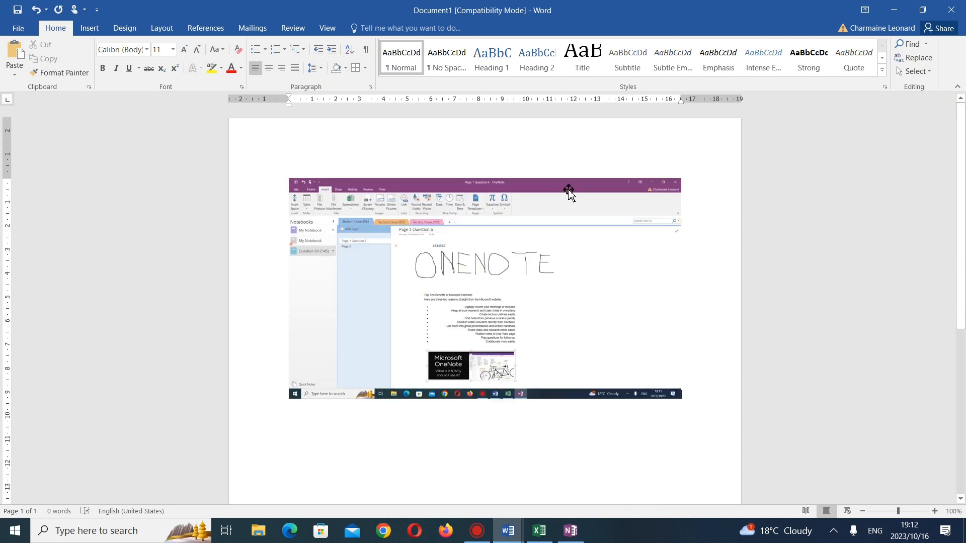
# Enlarge the pasted screenshot beyond the right margin while keeping it inside the page edge
pyautogui.click(595, 263)
pyautogui.moveTo(681, 402); pyautogui.dragTo(740, 435)
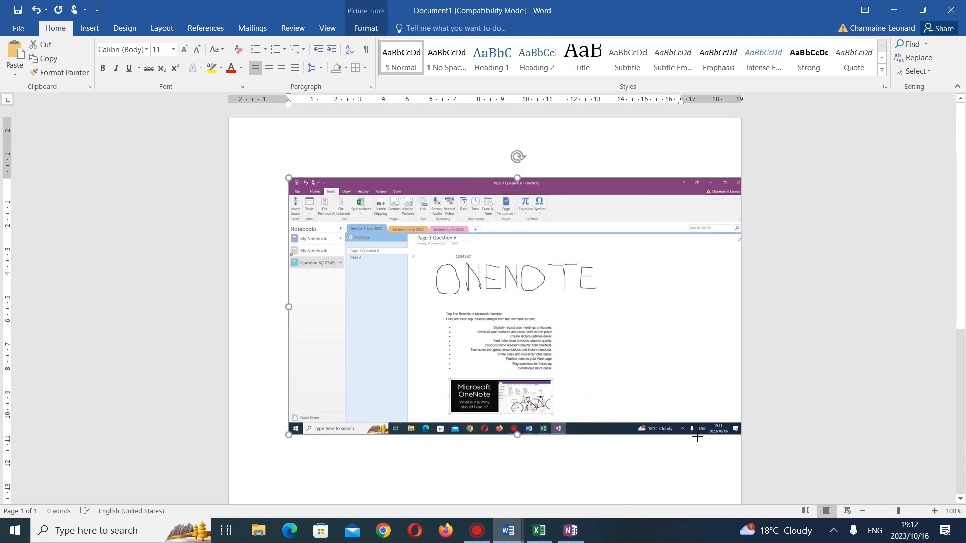
pyautogui.moveTo(679, 383); pyautogui.dragTo(624, 267)
pyautogui.moveTo(590, 212); pyautogui.dragTo(718, 418)
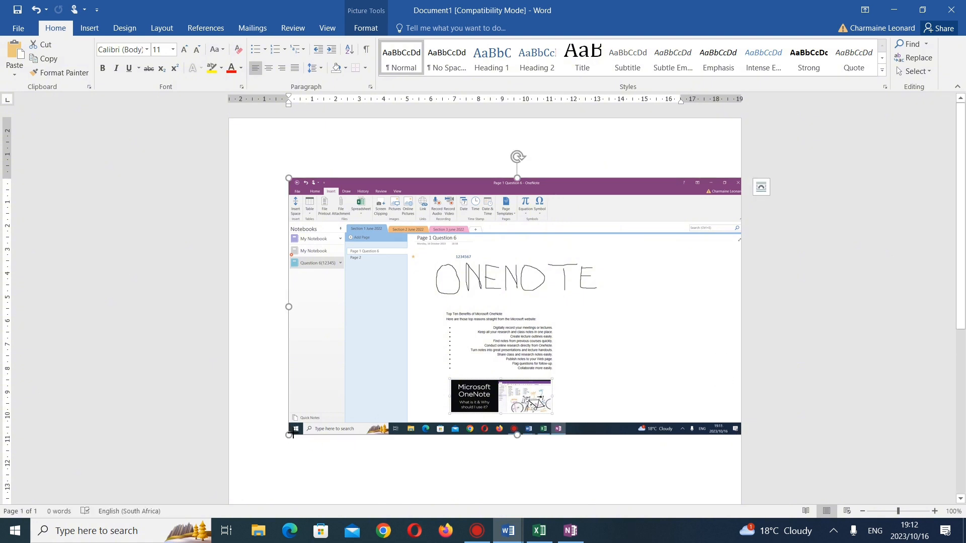
pyautogui.moveTo(289, 435); pyautogui.dragTo(310, 433)
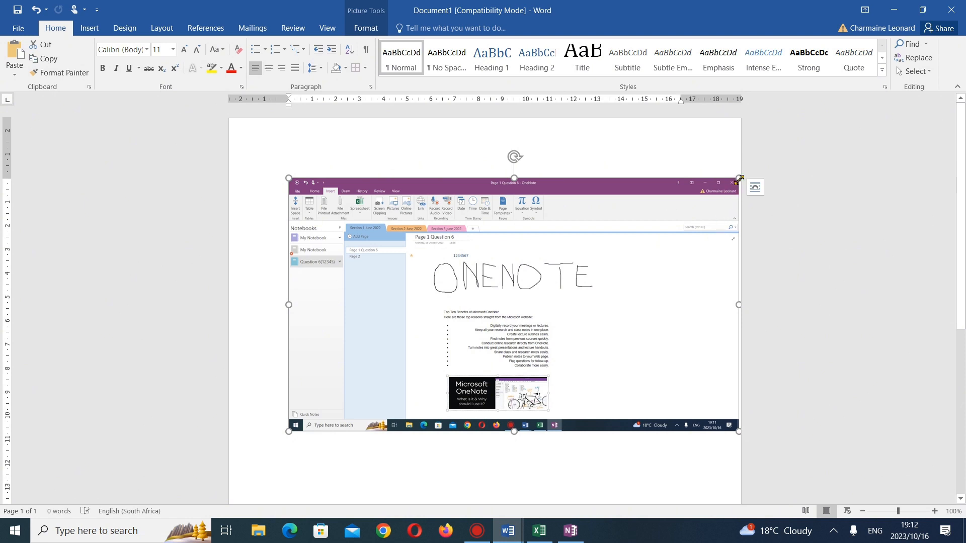
pyautogui.moveTo(735, 184); pyautogui.dragTo(720, 199)
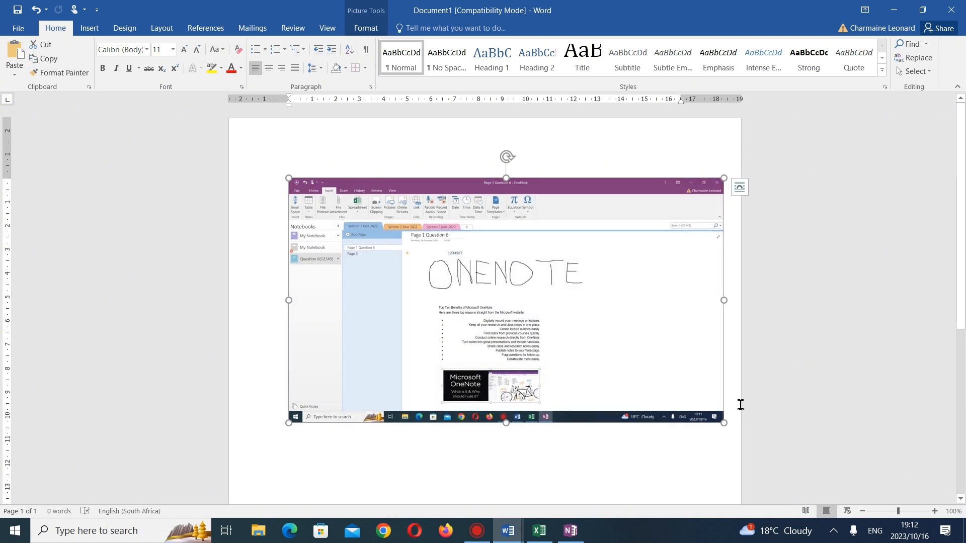
# Preview the print layout and settings of the Word screenshot document, and return to the OneNote page
pyautogui.click(30, 34)
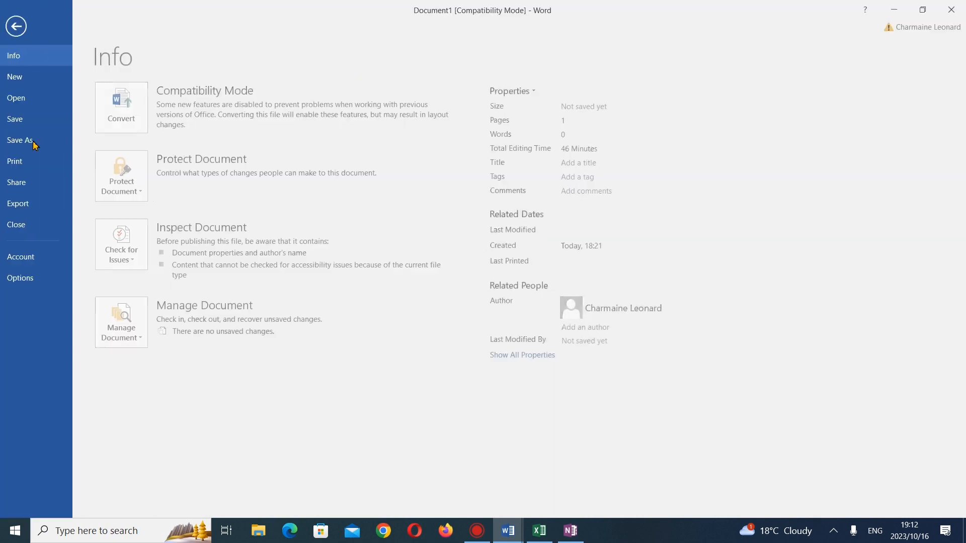
pyautogui.click(41, 165)
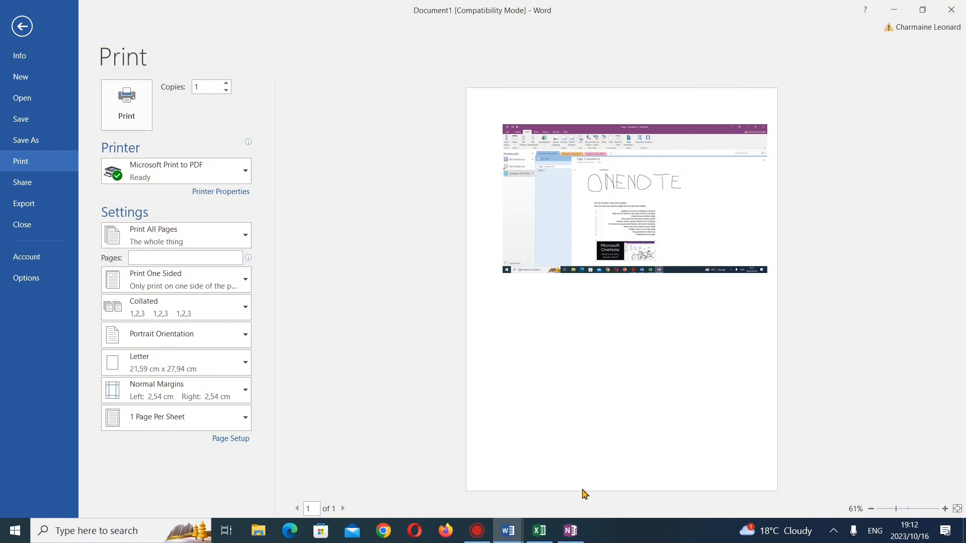
pyautogui.click(570, 531)
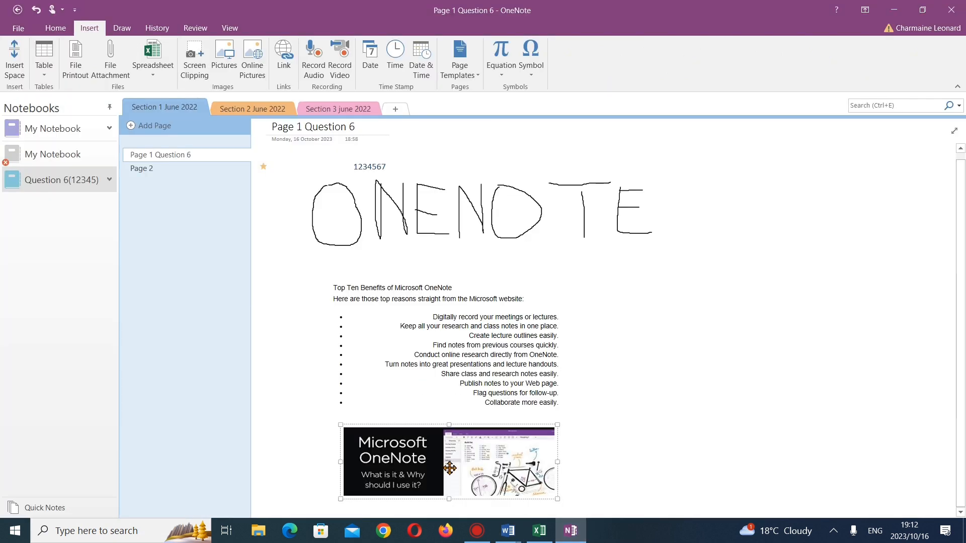
pyautogui.moveTo(475, 532)
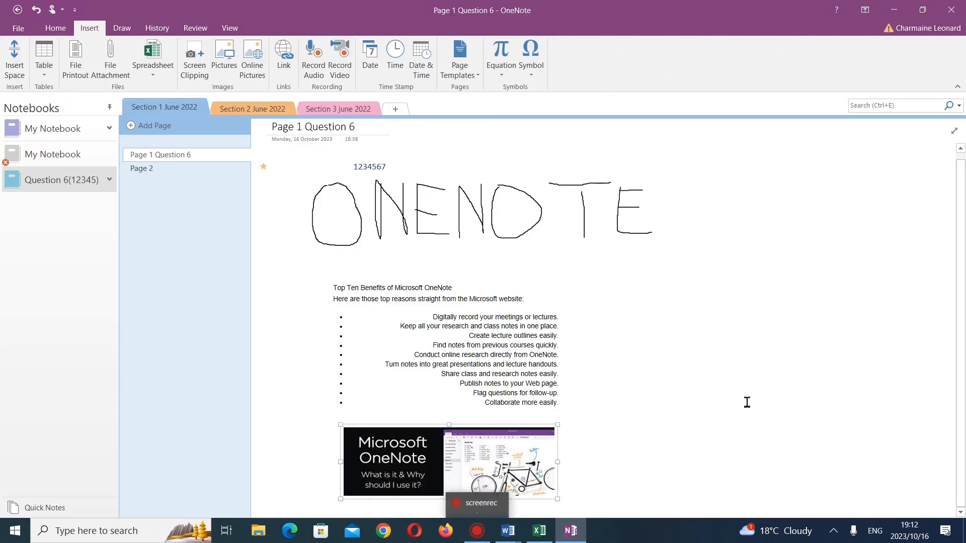